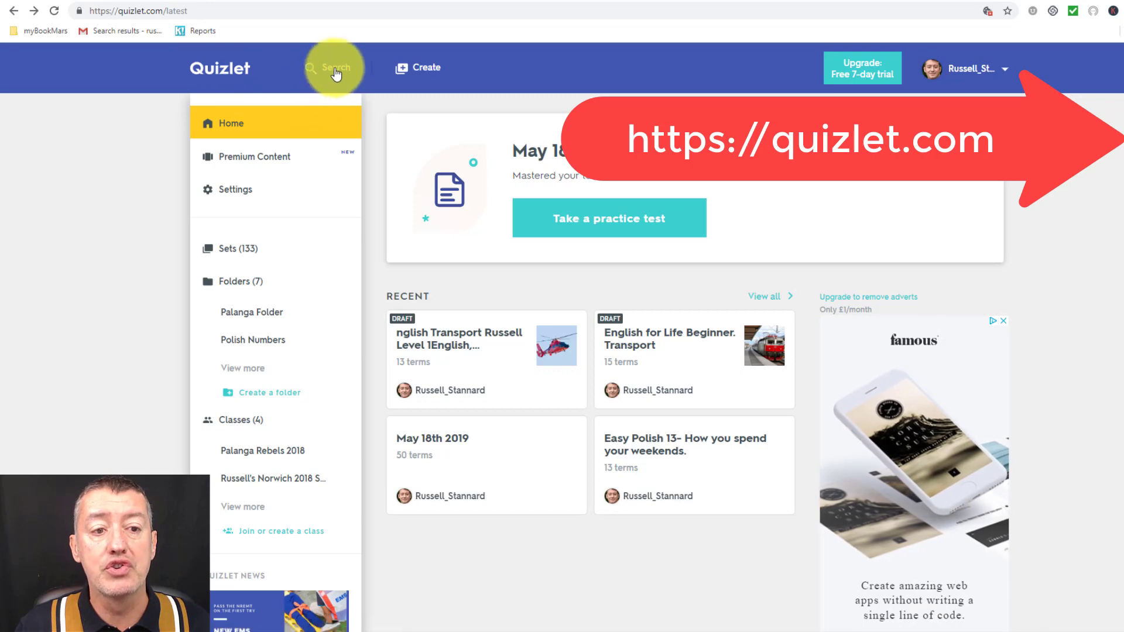
Search Quizlet for flashcard sets matching 'English transport'.
click(330, 68)
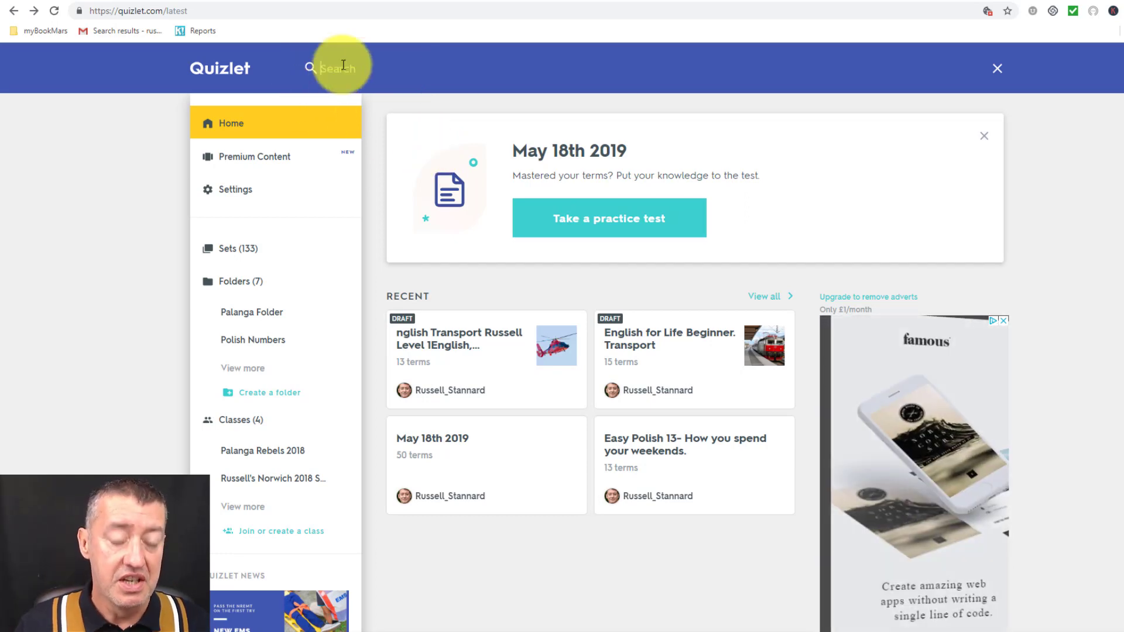
text(Eng)
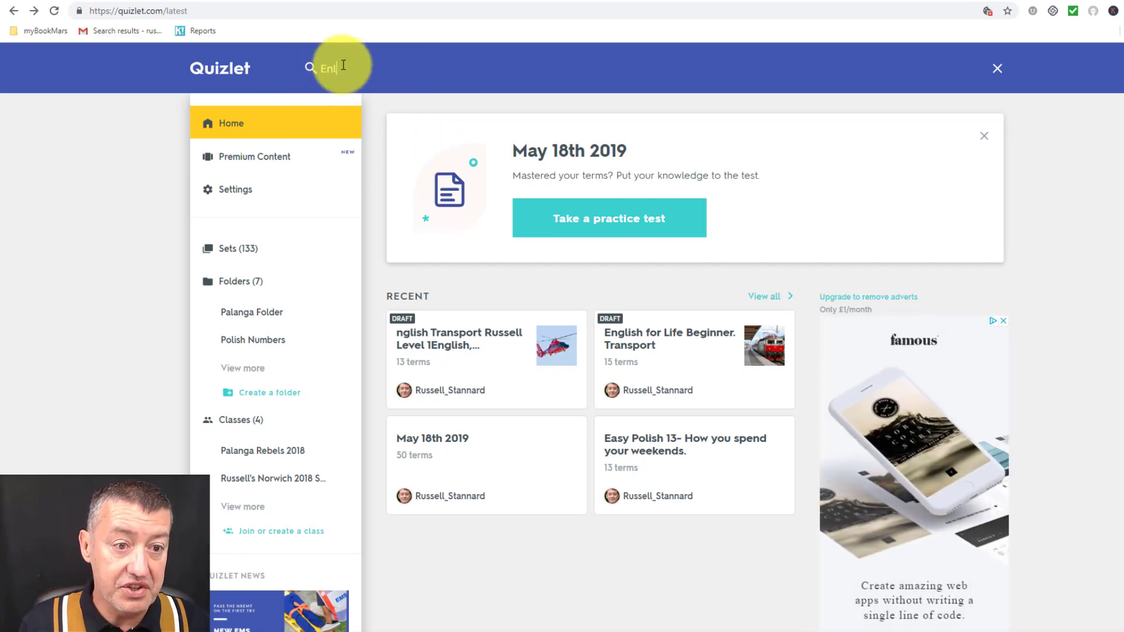
text(lish transport)
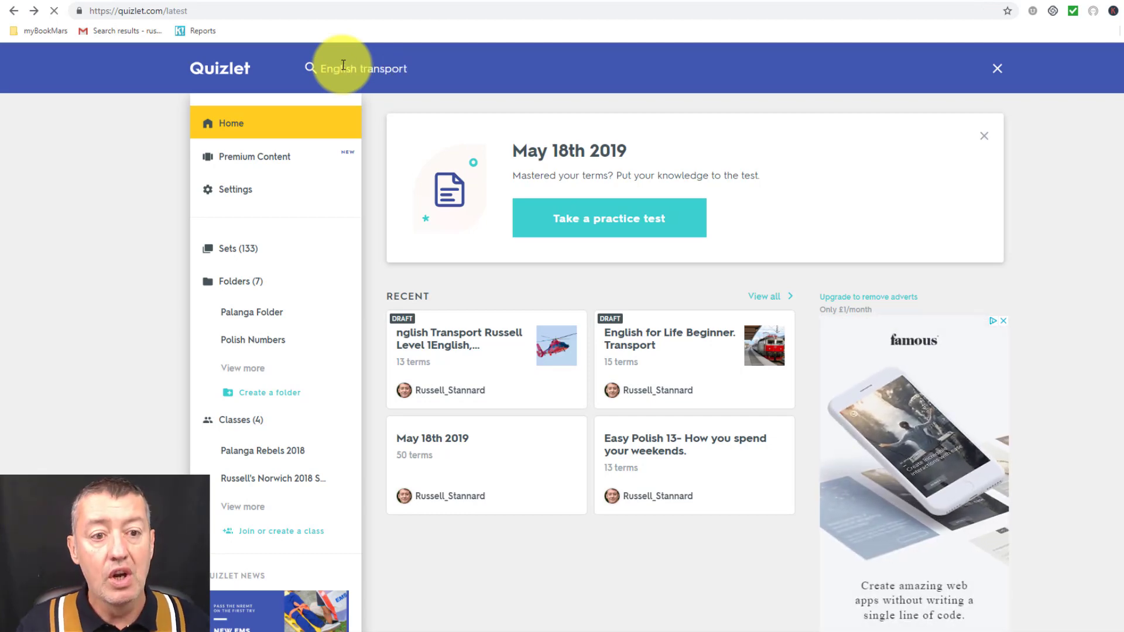
key(Return)
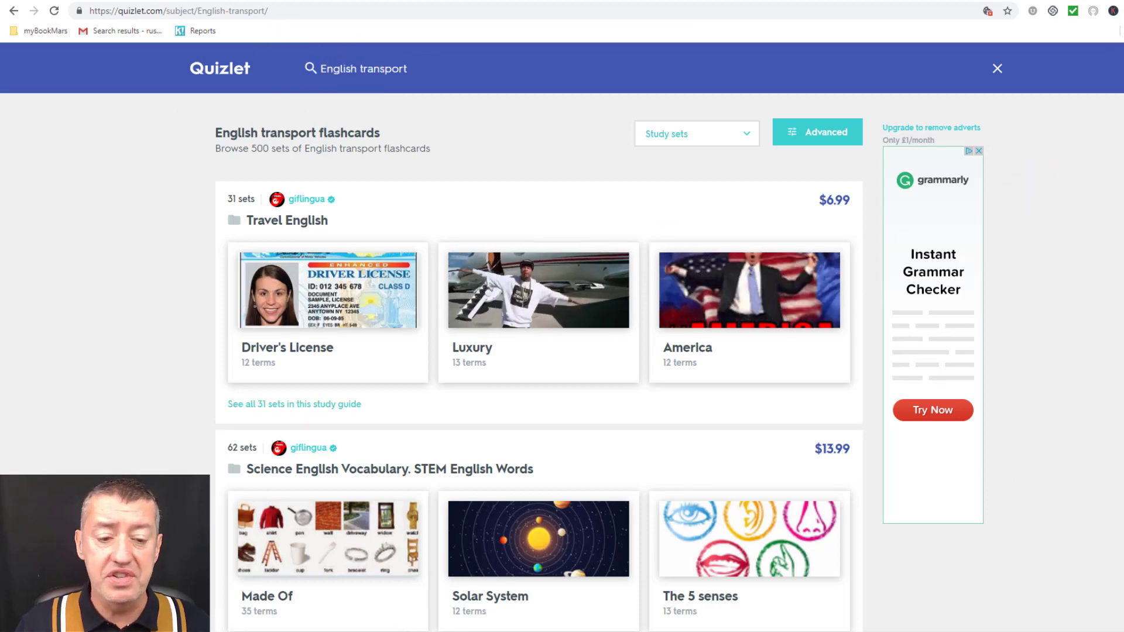
Scroll down the 'English transport' results to the English for Life Beginner. Transport set.
scroll(561, 337, down, 7)
scroll(539, 338, down, 2)
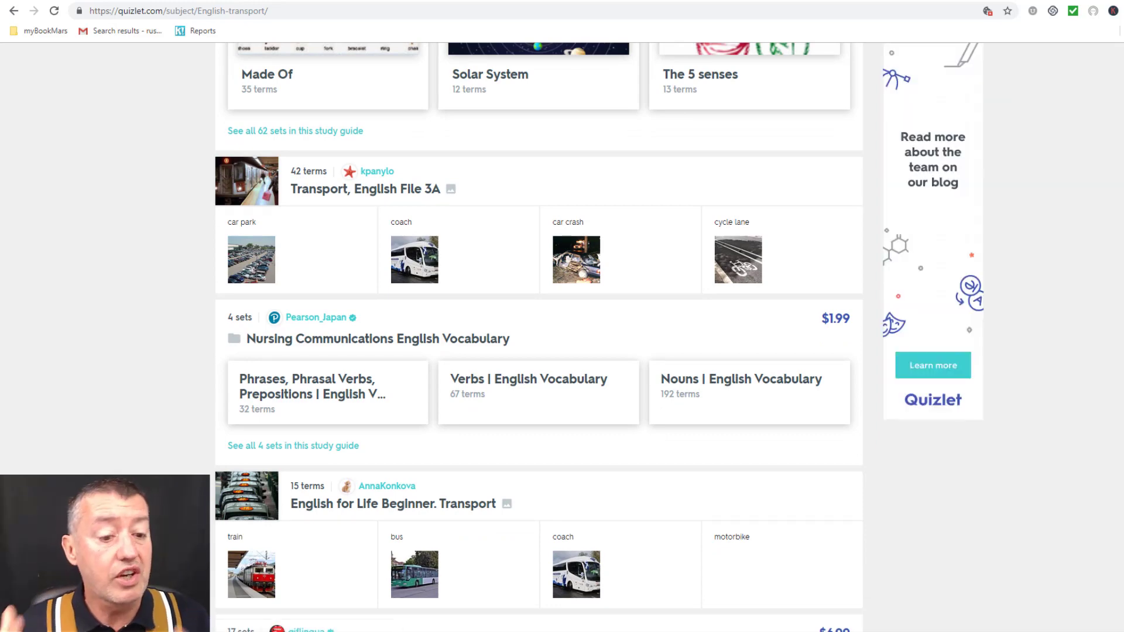
scroll(539, 337, down, 4)
scroll(538, 337, down, 1)
scroll(539, 337, down, 1)
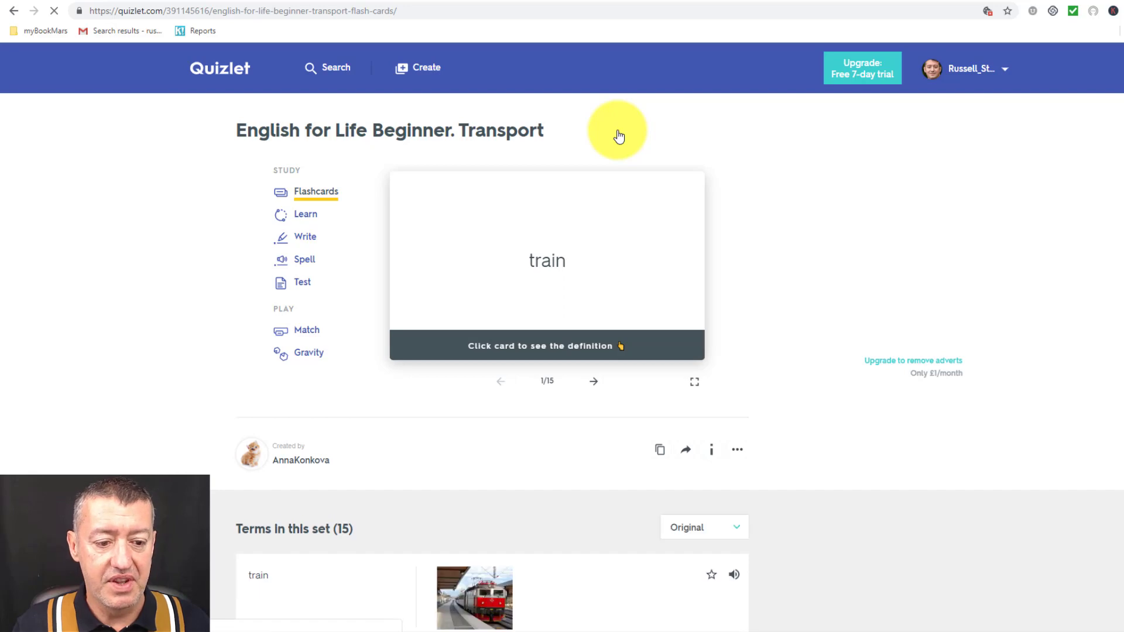
Create a customised copy of the Transport set titled with the user's first name prefix, closing the share prompt.
scroll(808, 205, down, 2)
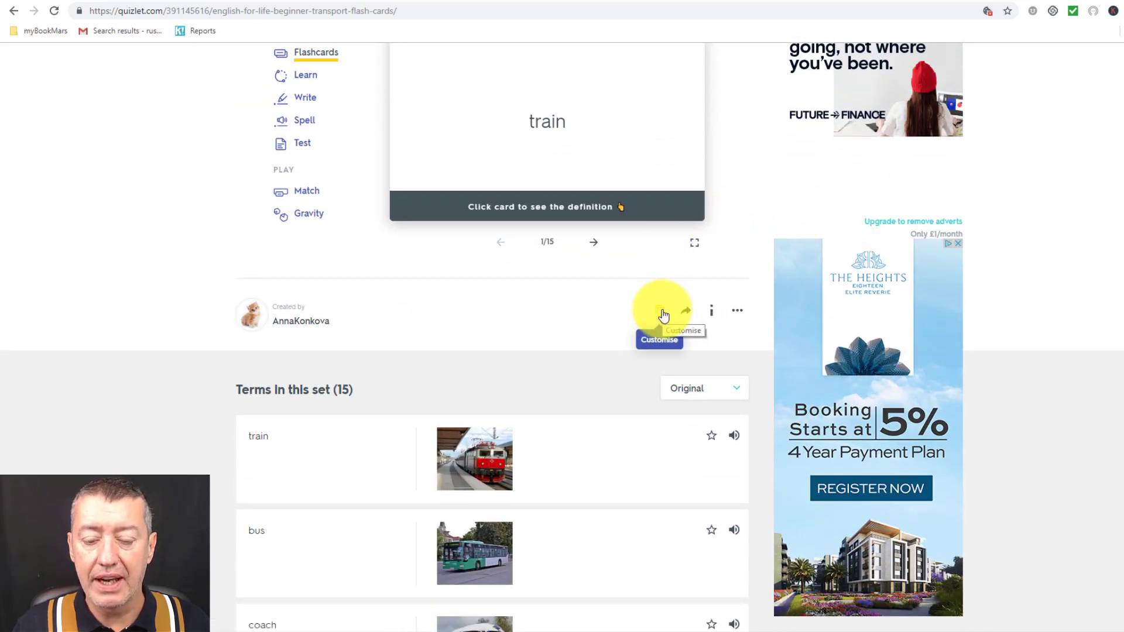
click(660, 313)
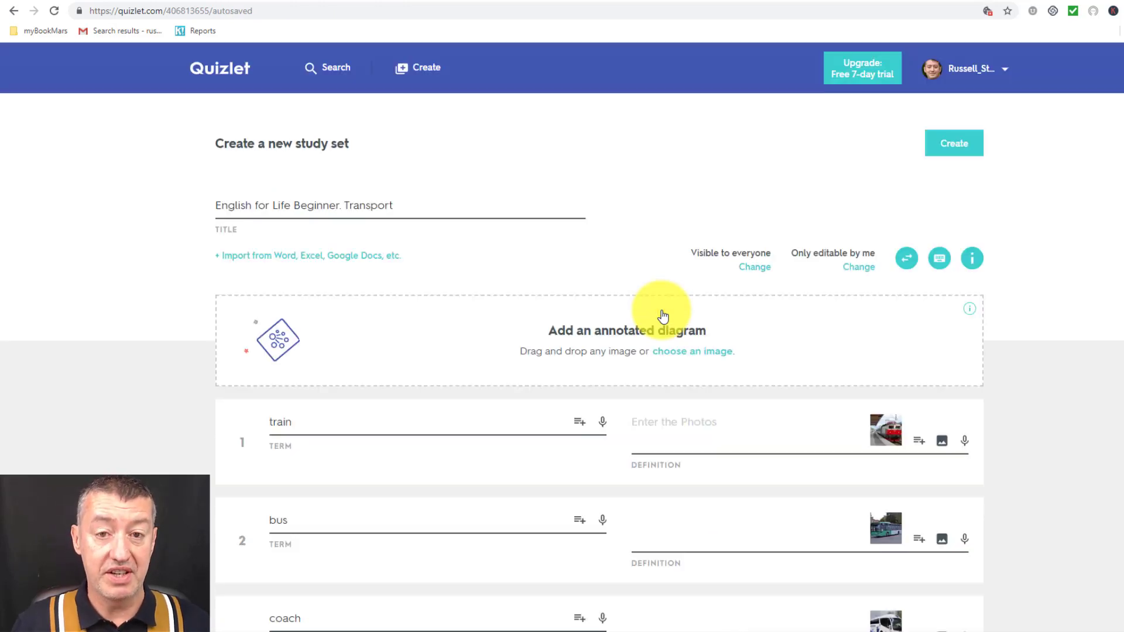
click(436, 206)
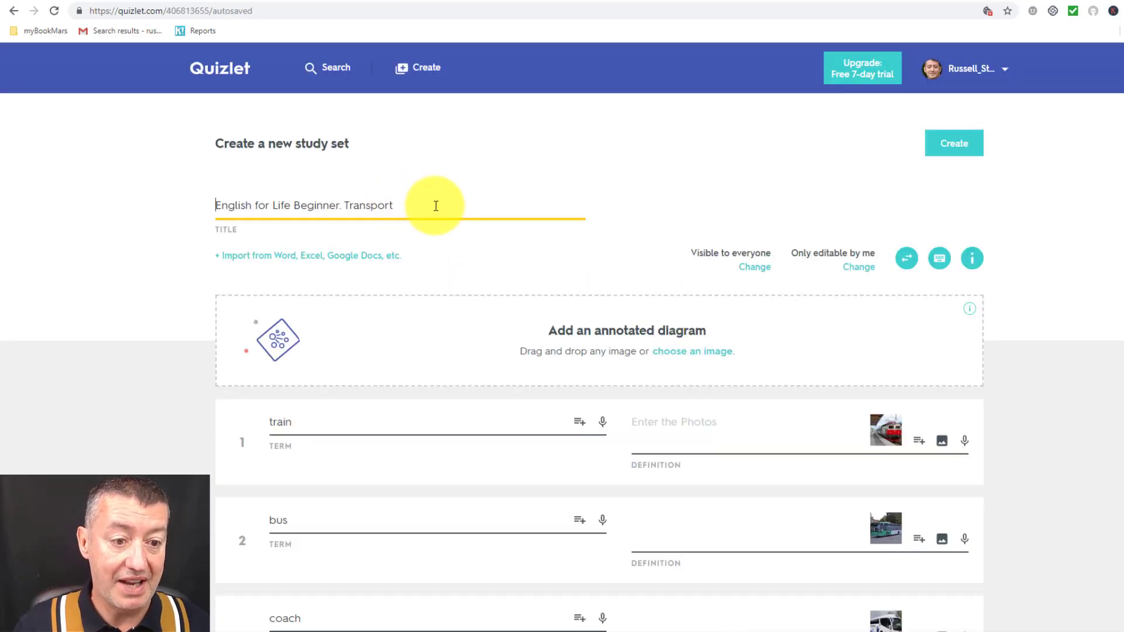
key(Home)
text(-R)
key(BackSpace)
key(BackSpace)
text(Russell)
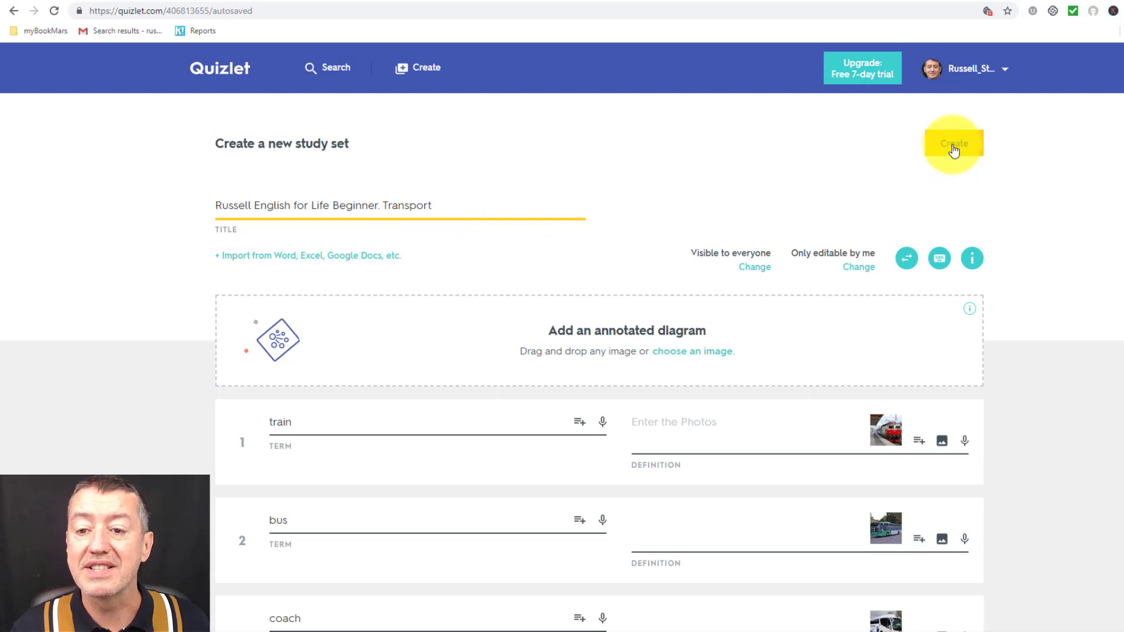
click(953, 147)
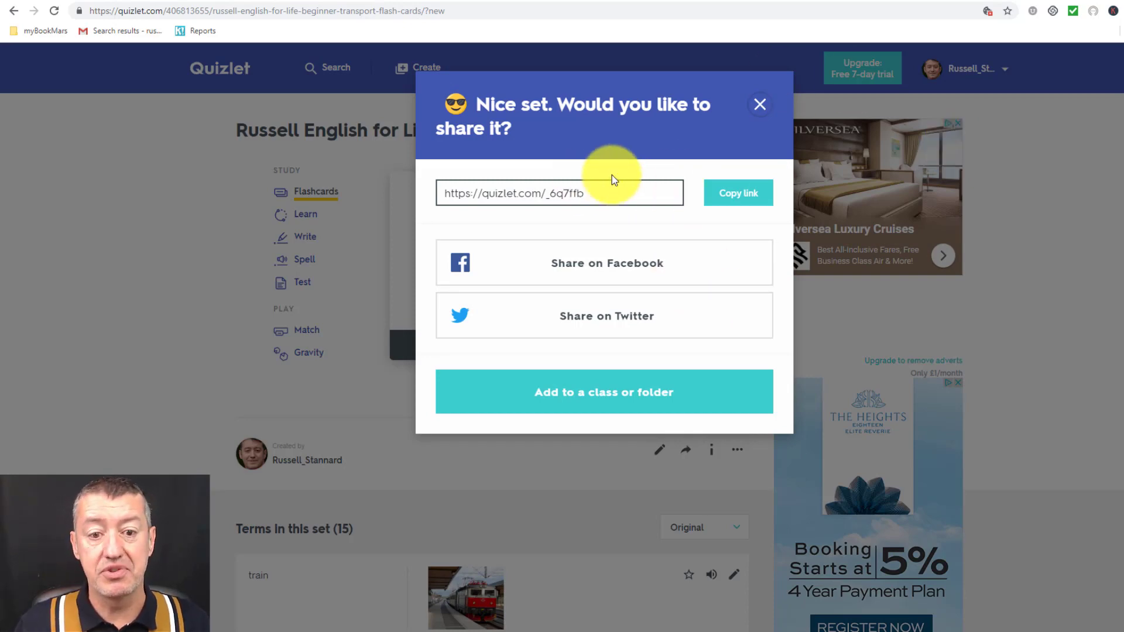
click(759, 106)
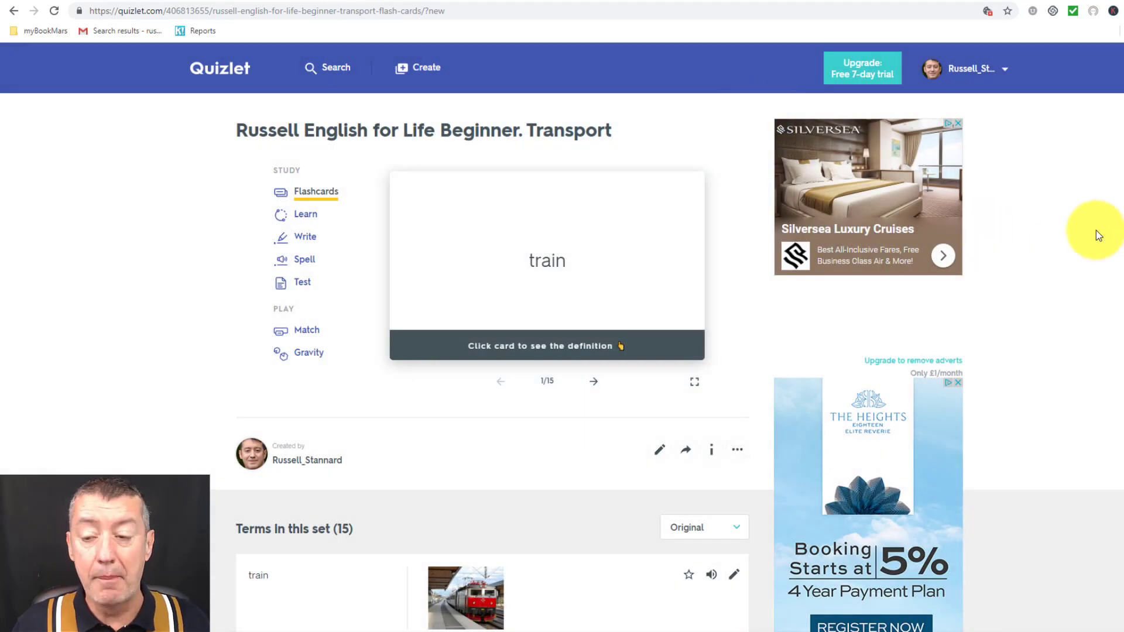
Edit the copied set and delete the motorbike card.
scroll(562, 337, down, 4)
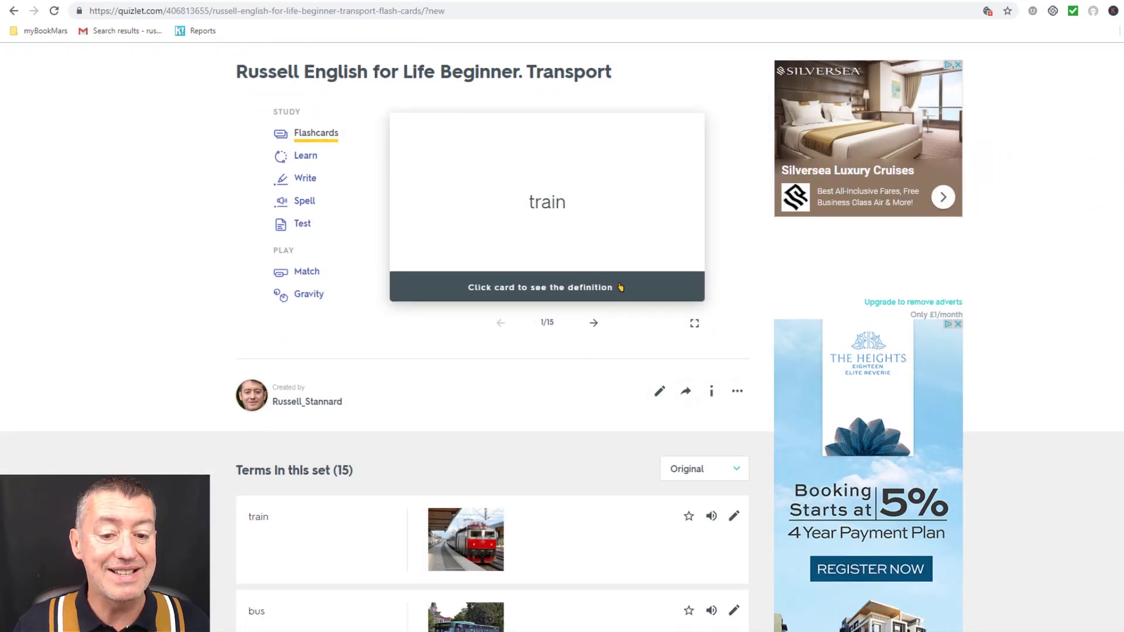
scroll(840, 145, down, 1)
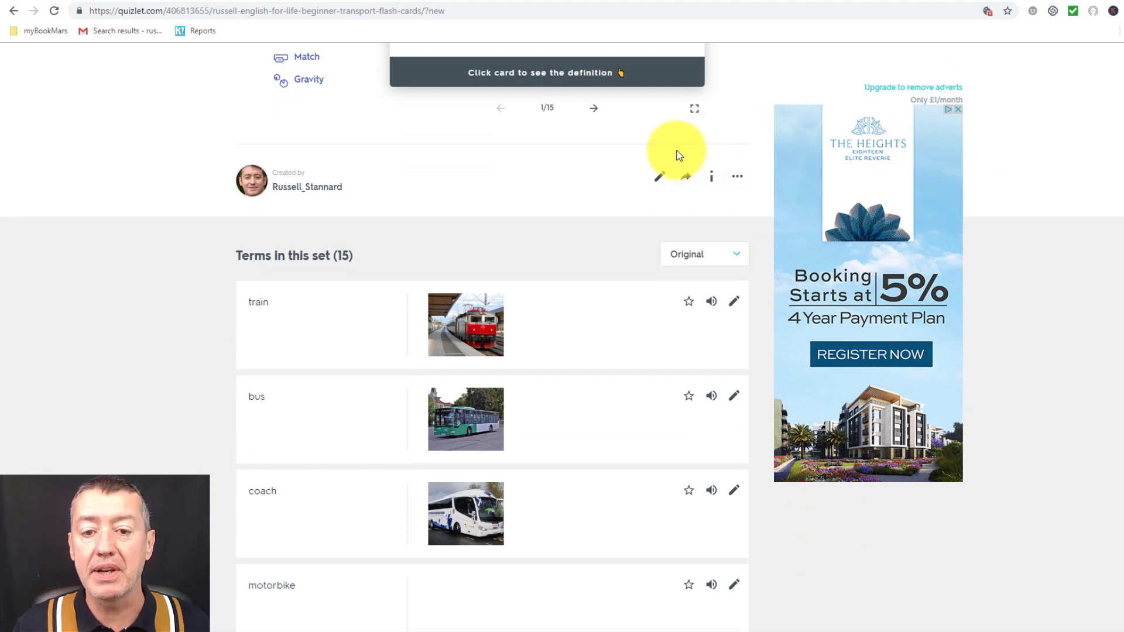
click(662, 179)
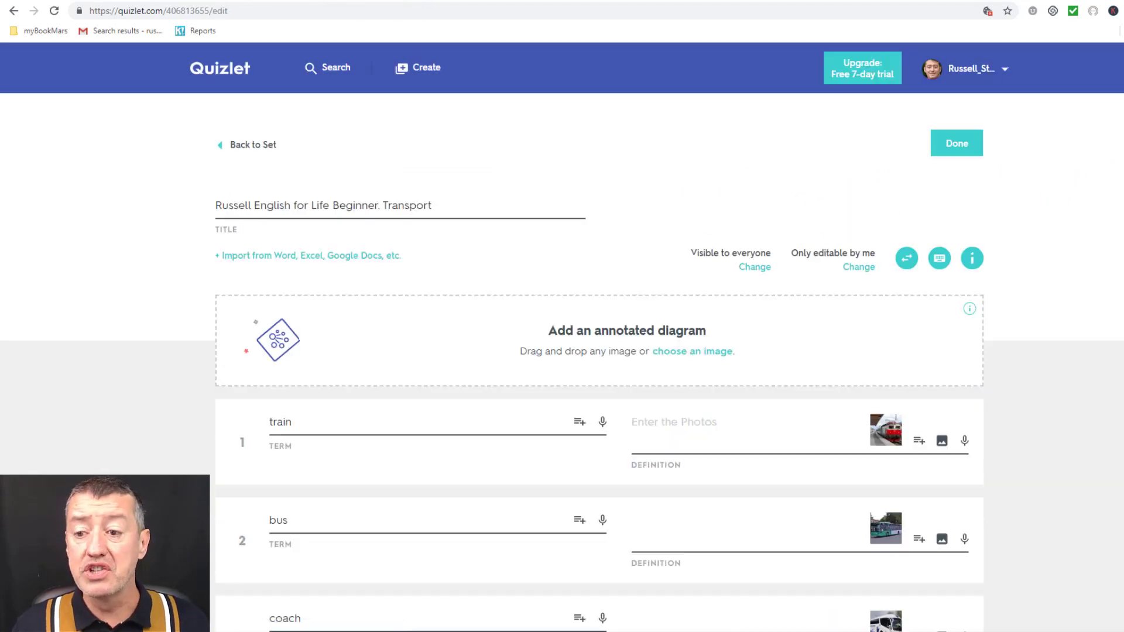
scroll(562, 351, down, 3)
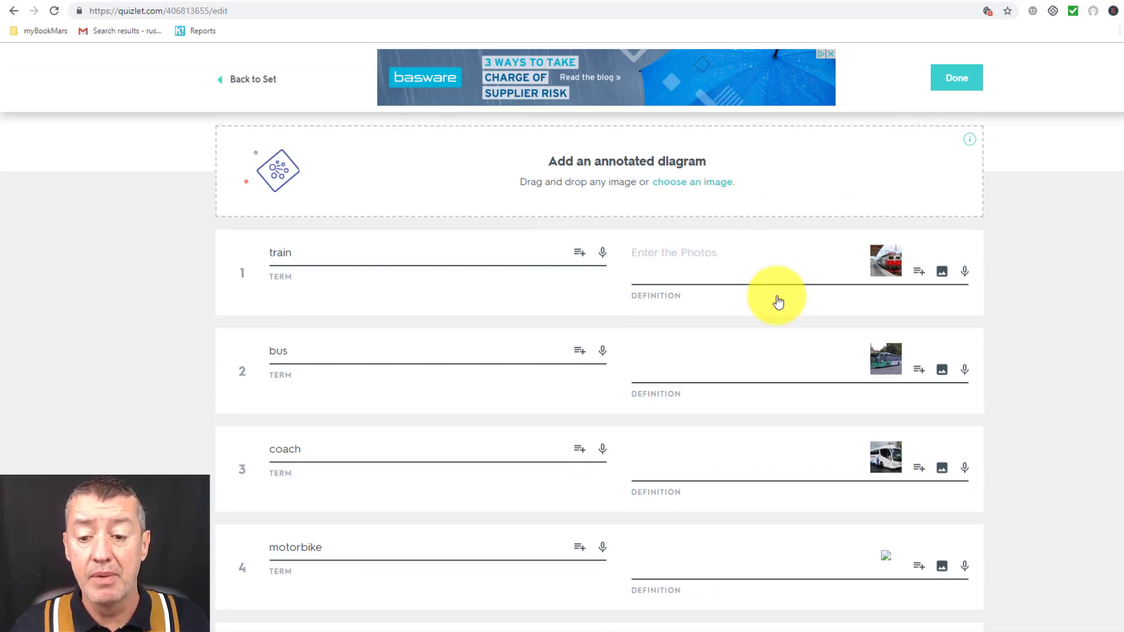
scroll(562, 372, down, 2)
scroll(562, 373, down, 2)
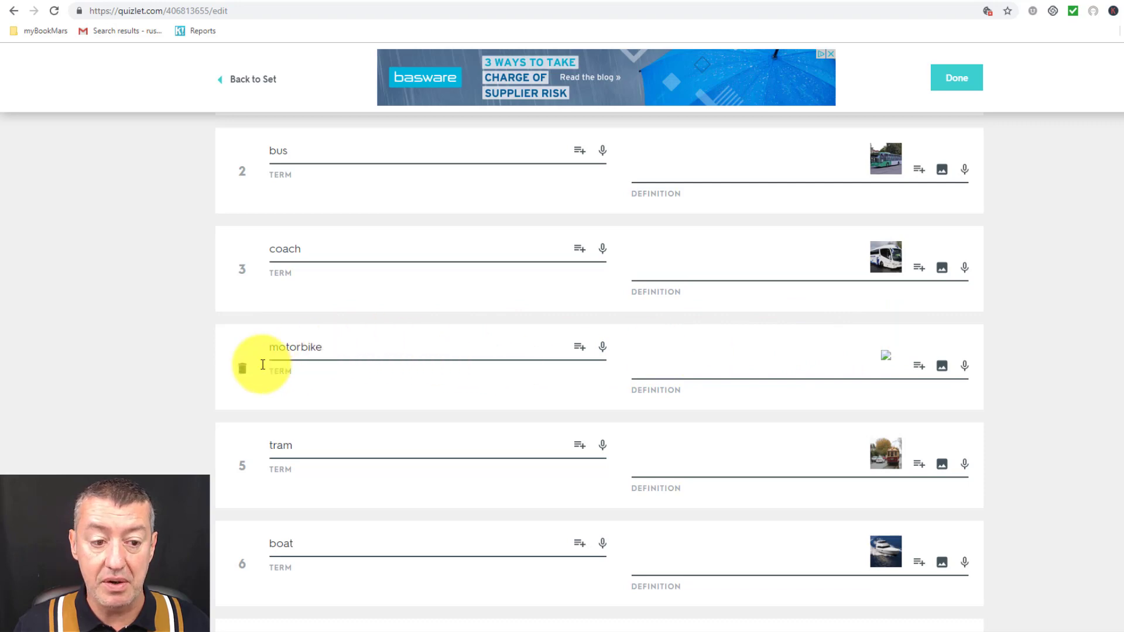
click(242, 370)
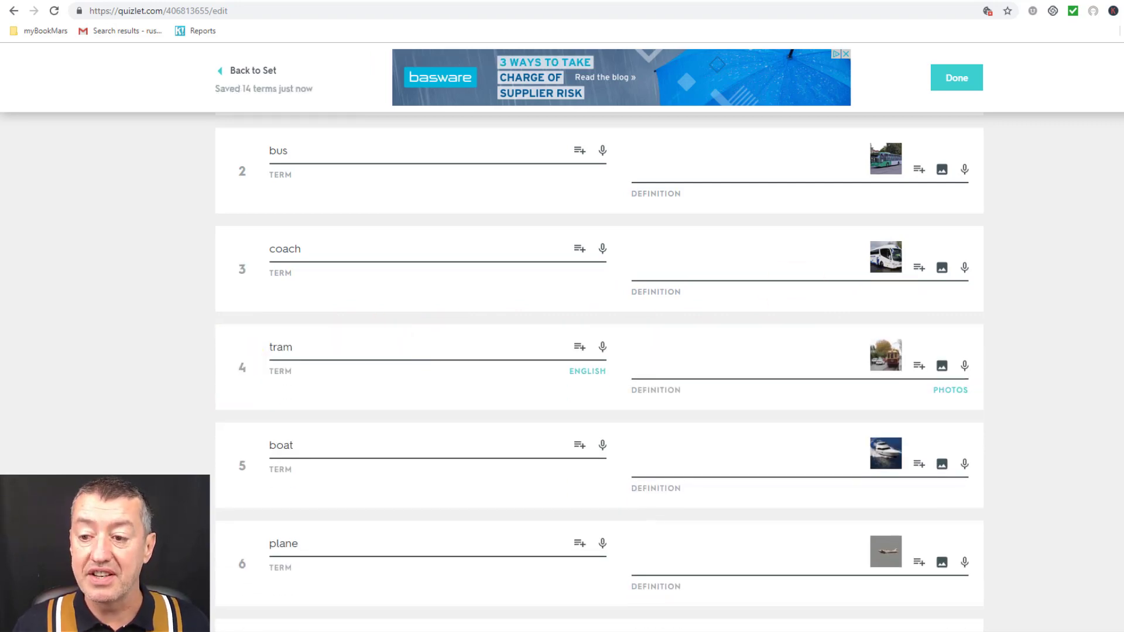
scroll(599, 374, down, 12)
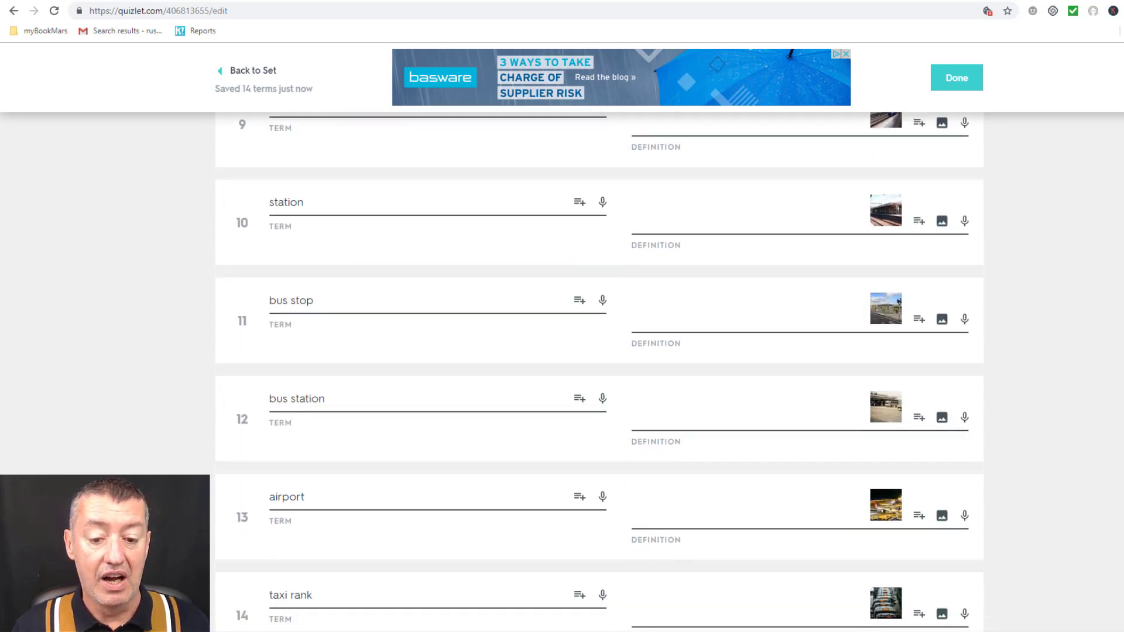
scroll(599, 375, down, 3)
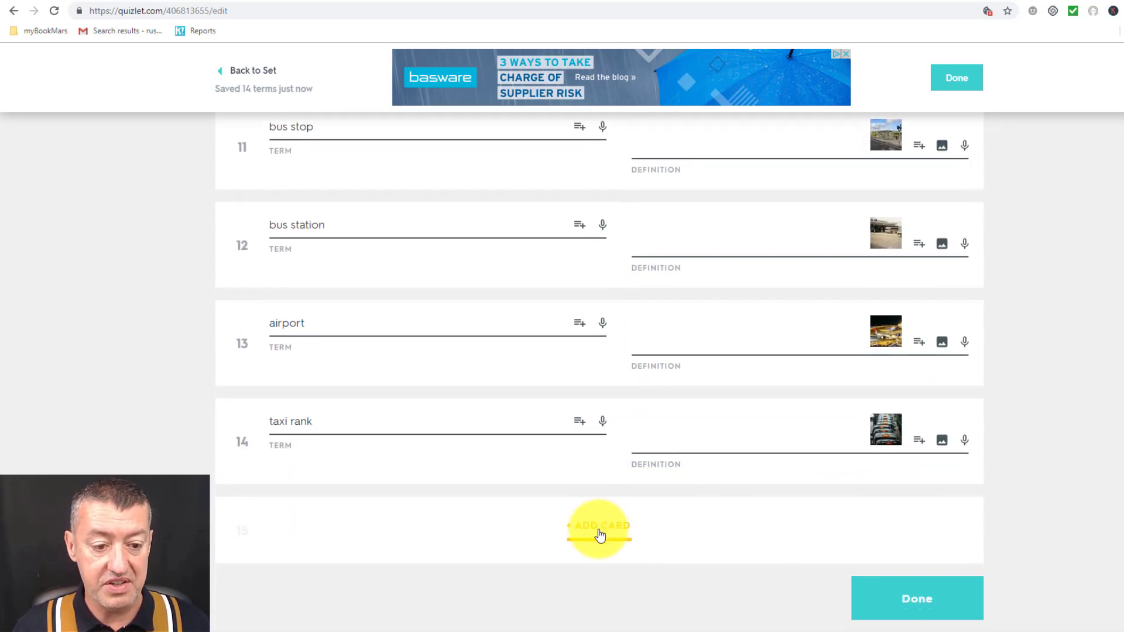
Add card 15 with the term 'yacht' and a sailing yacht photo, then save the edits.
click(601, 534)
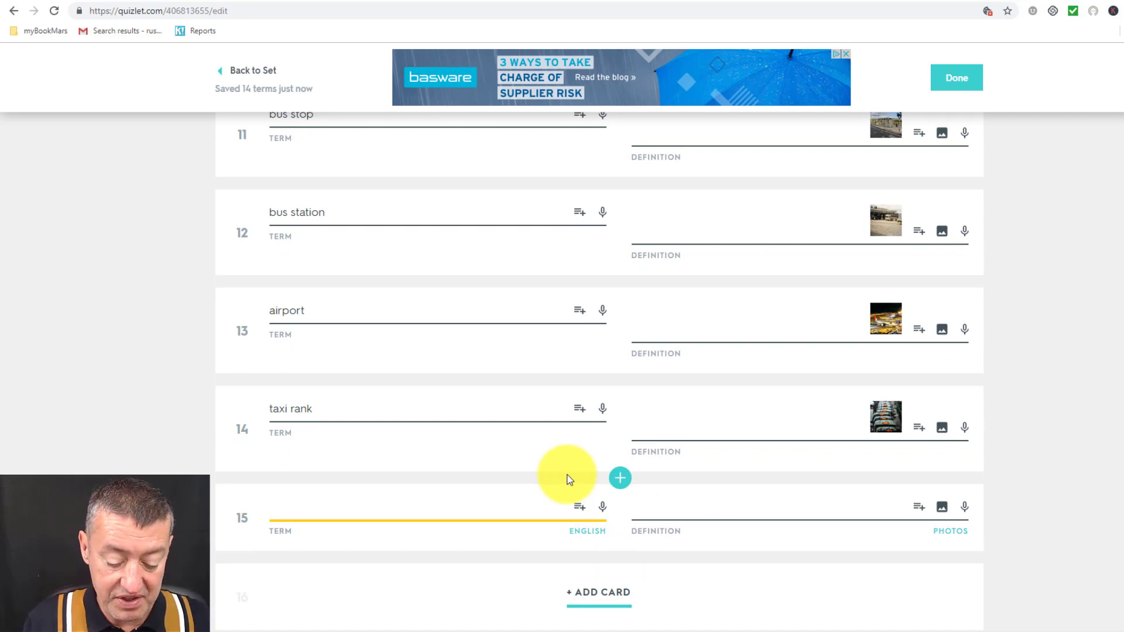
text(ya)
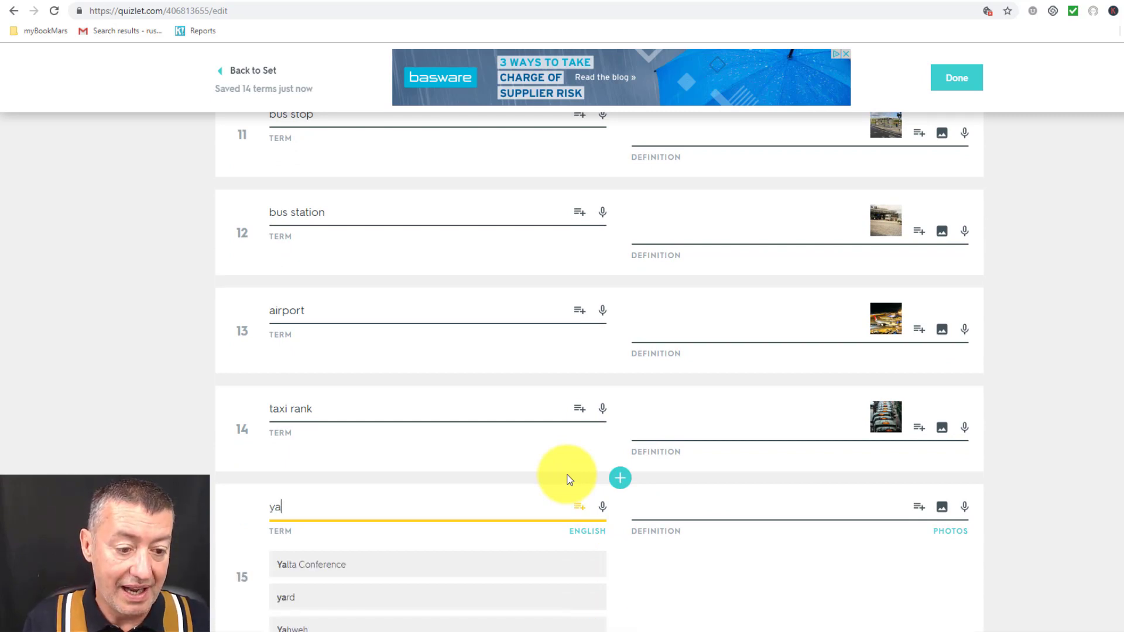
text(tht)
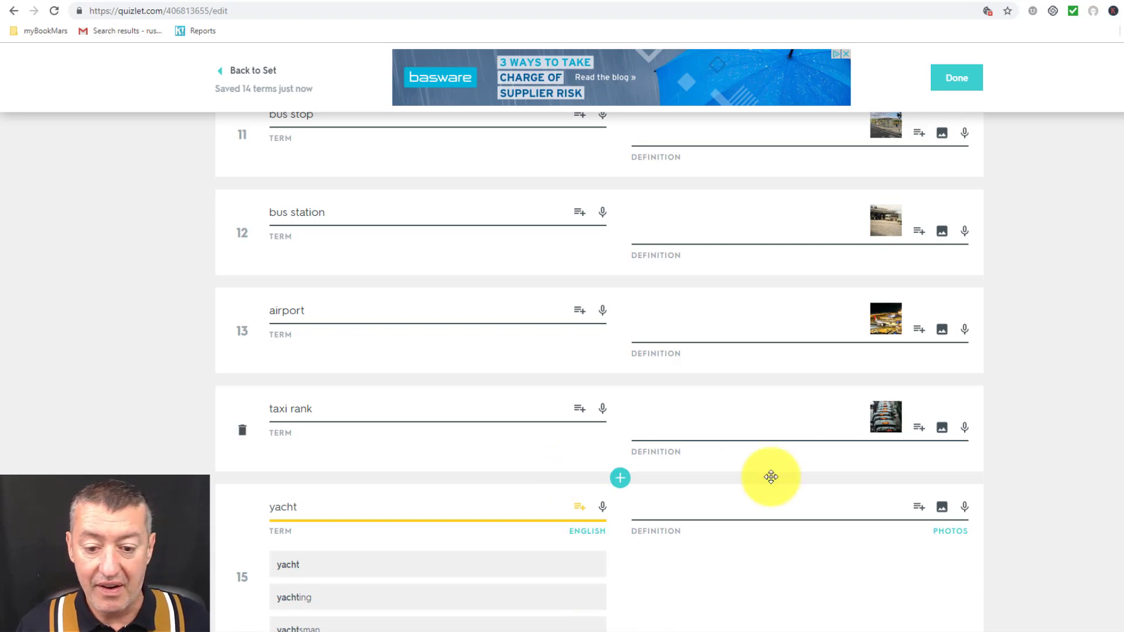
click(674, 508)
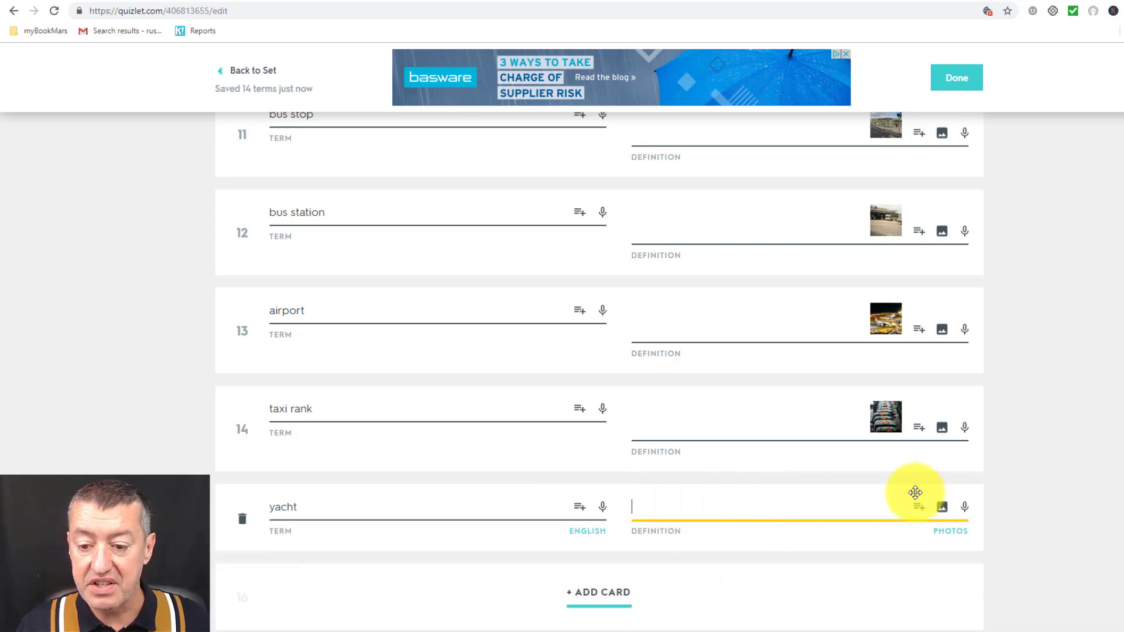
click(943, 513)
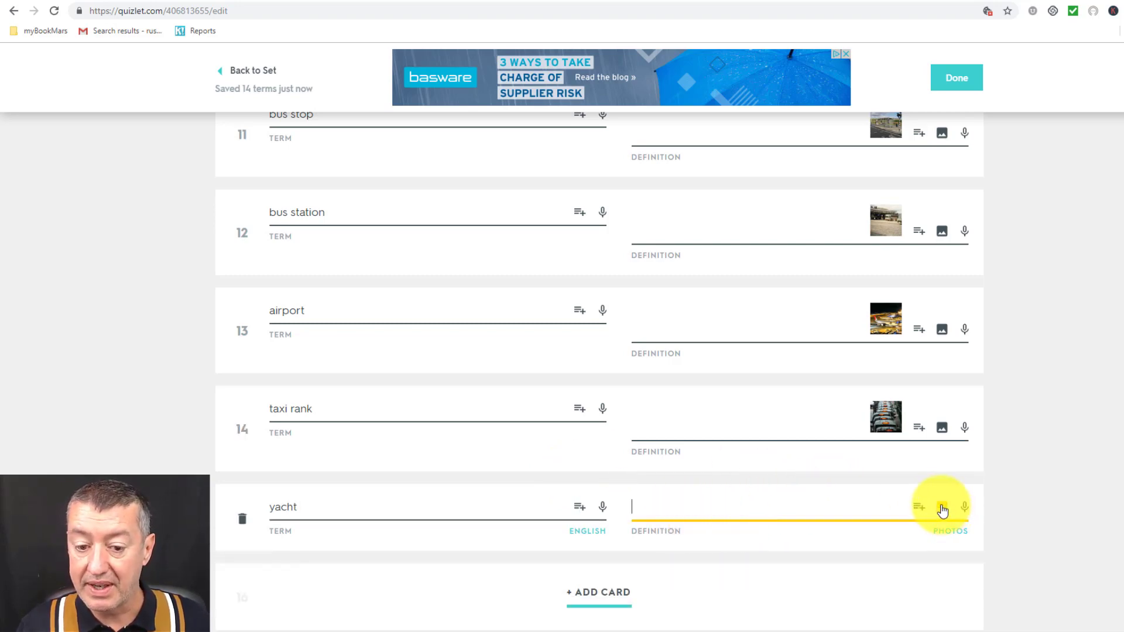
scroll(995, 492, down, 1)
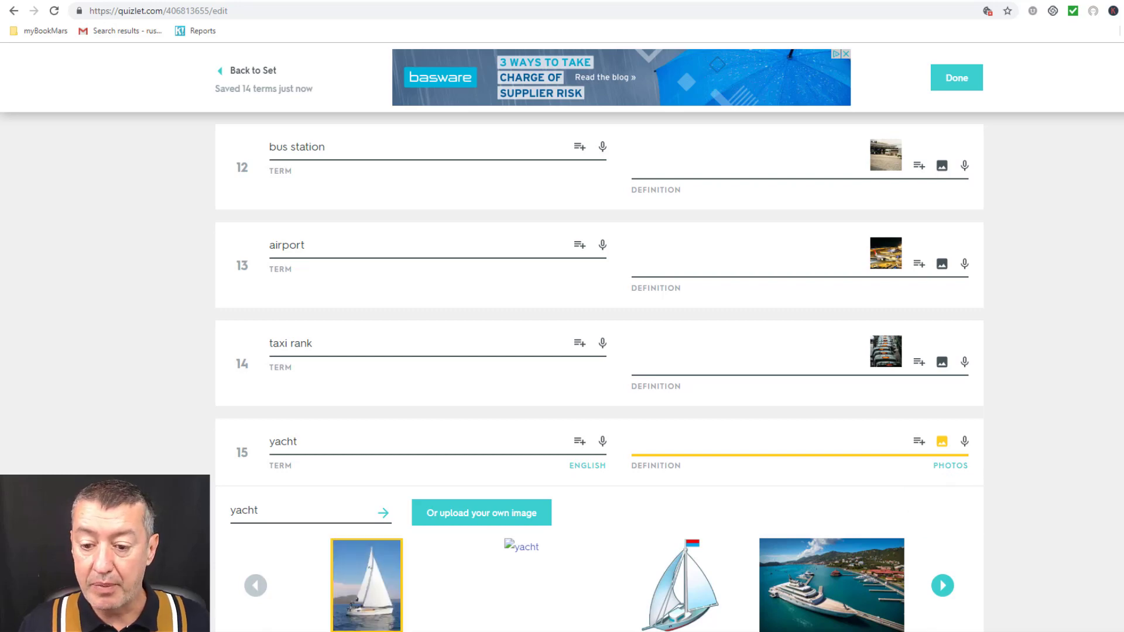
scroll(937, 492, down, 2)
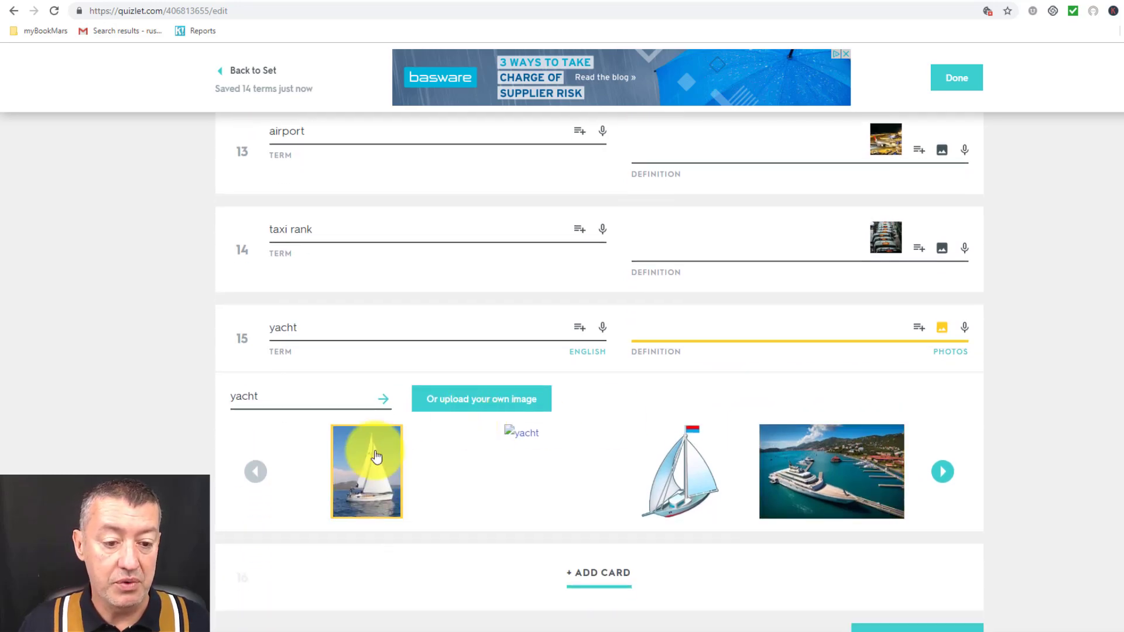
click(383, 446)
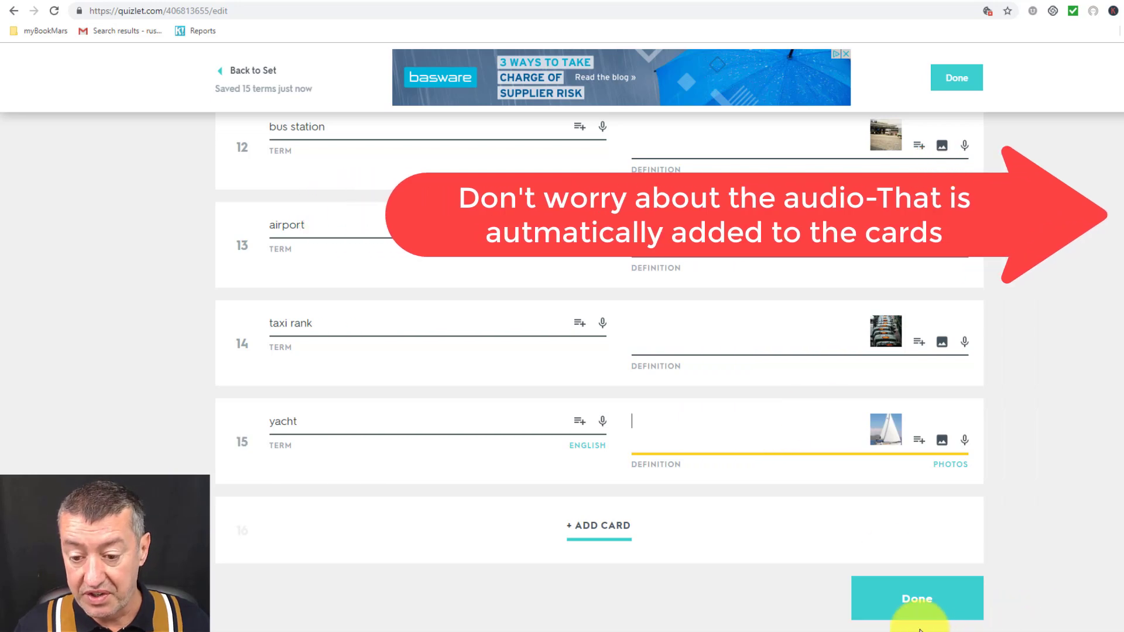
click(916, 603)
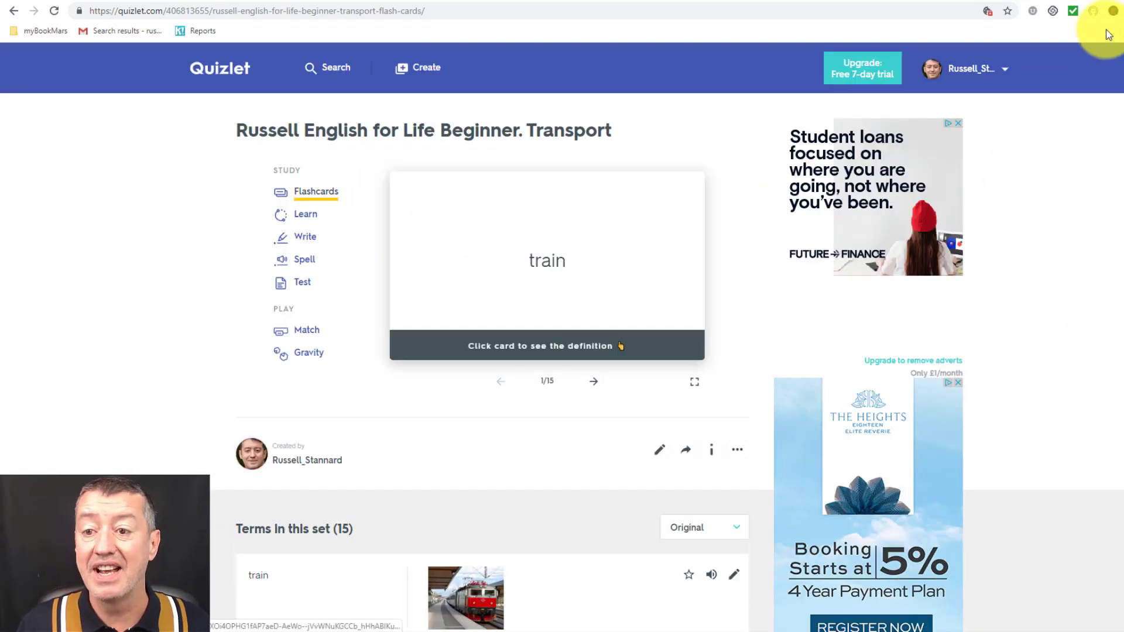
Open the copied transport set from your study sets and bring up its Share dialog.
click(1008, 70)
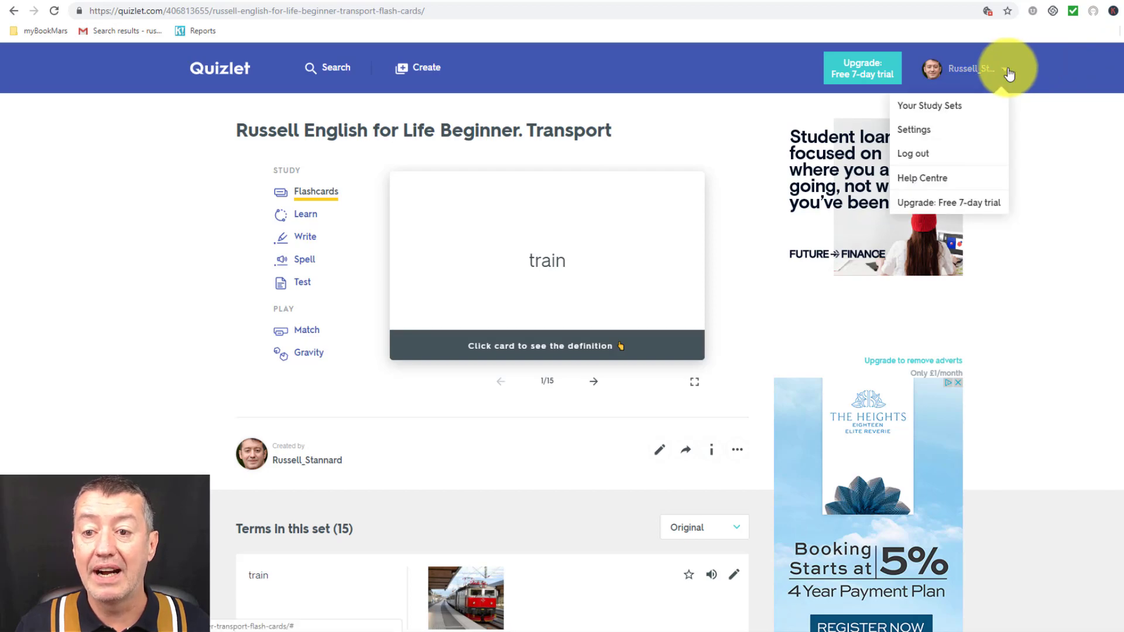
click(956, 106)
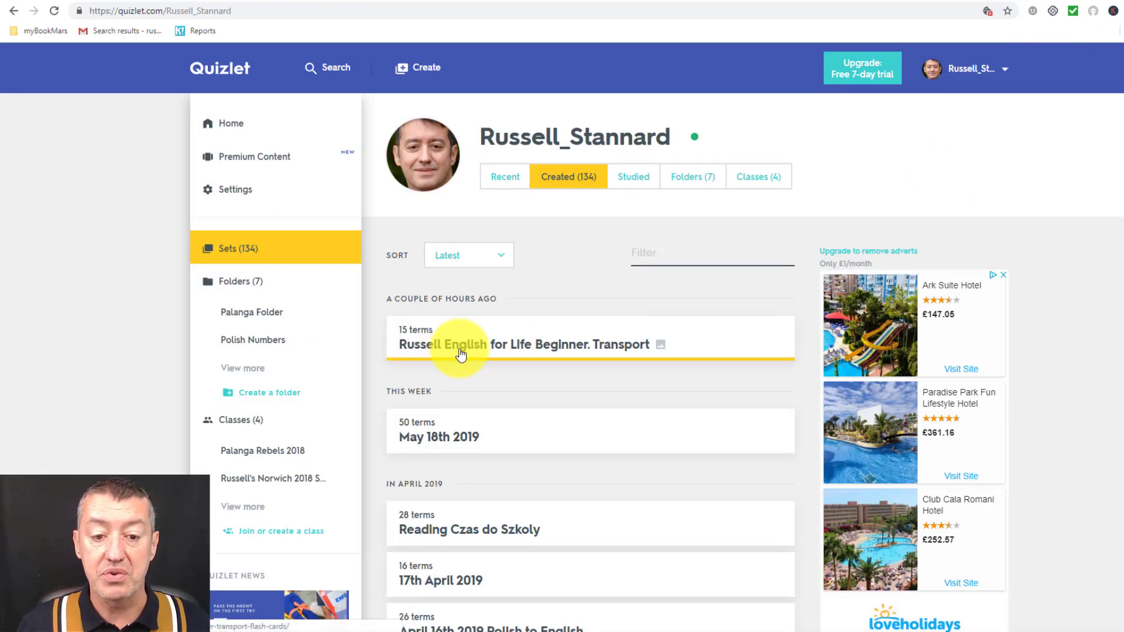
click(715, 344)
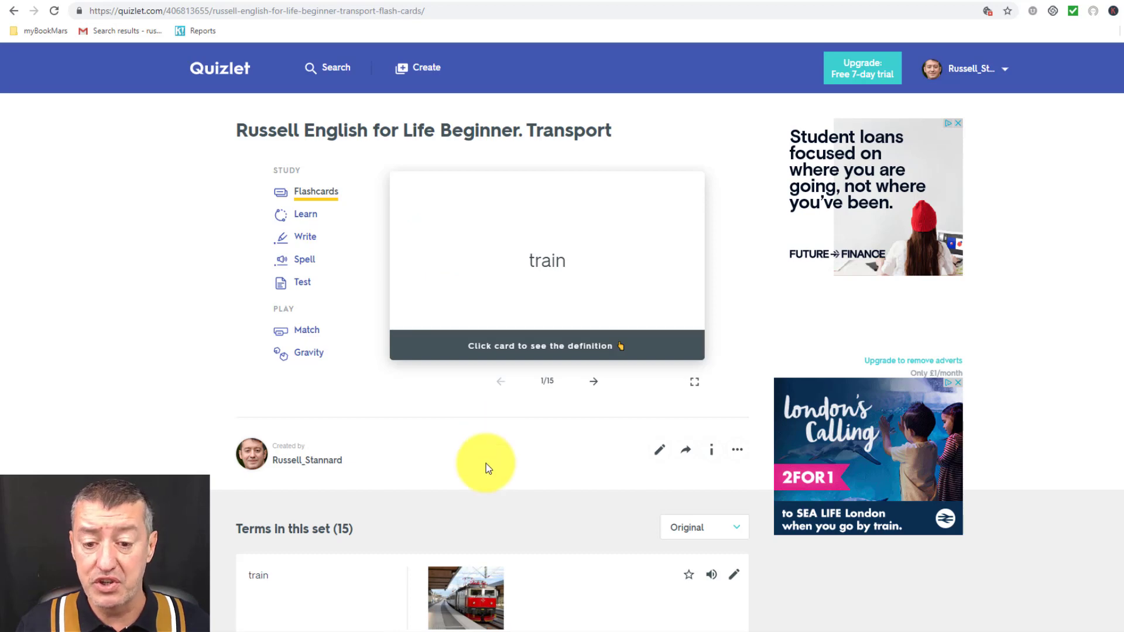
click(685, 450)
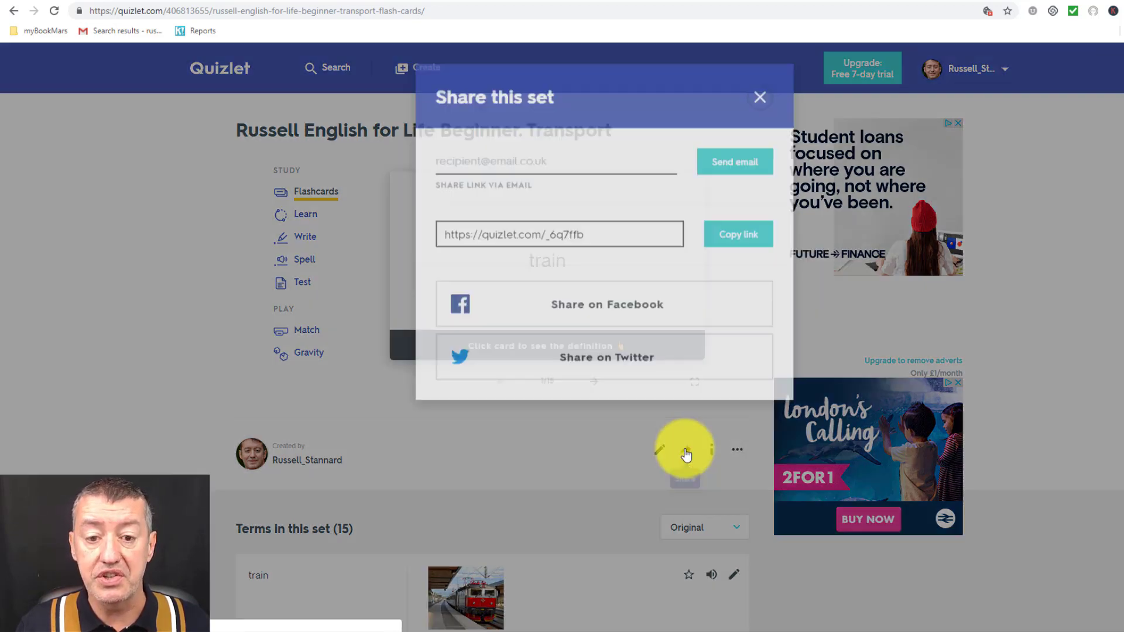
Select the set's shareable link in the Share dialog.
drag(580, 242, 437, 237)
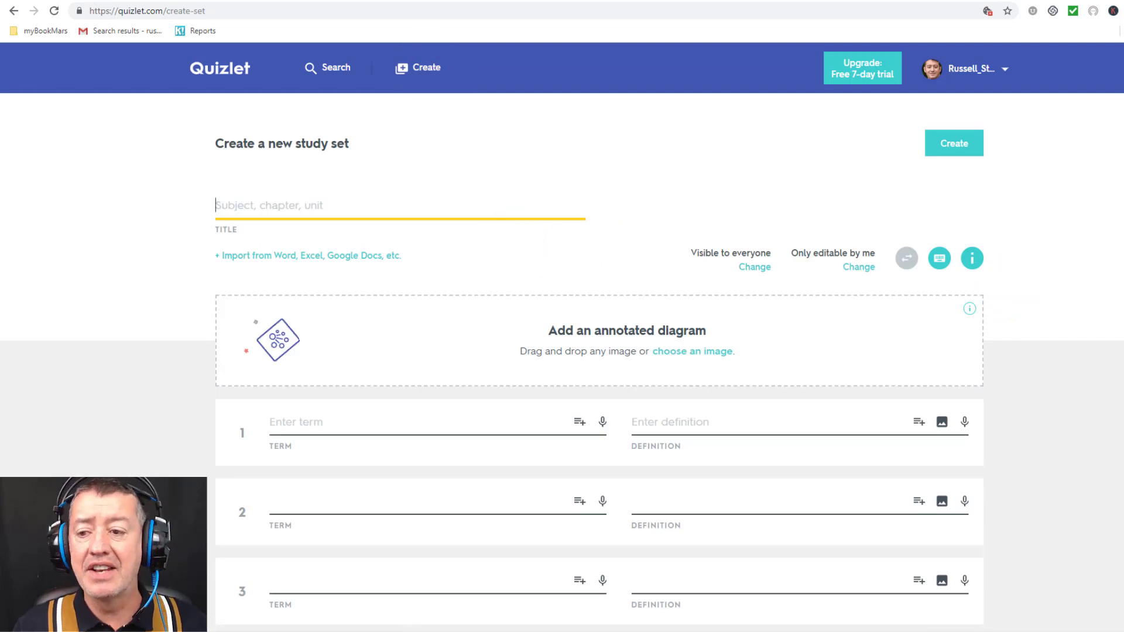
Title the new set 'Polish to English Food' and set the term language to English.
scroll(421, 71, down, 1)
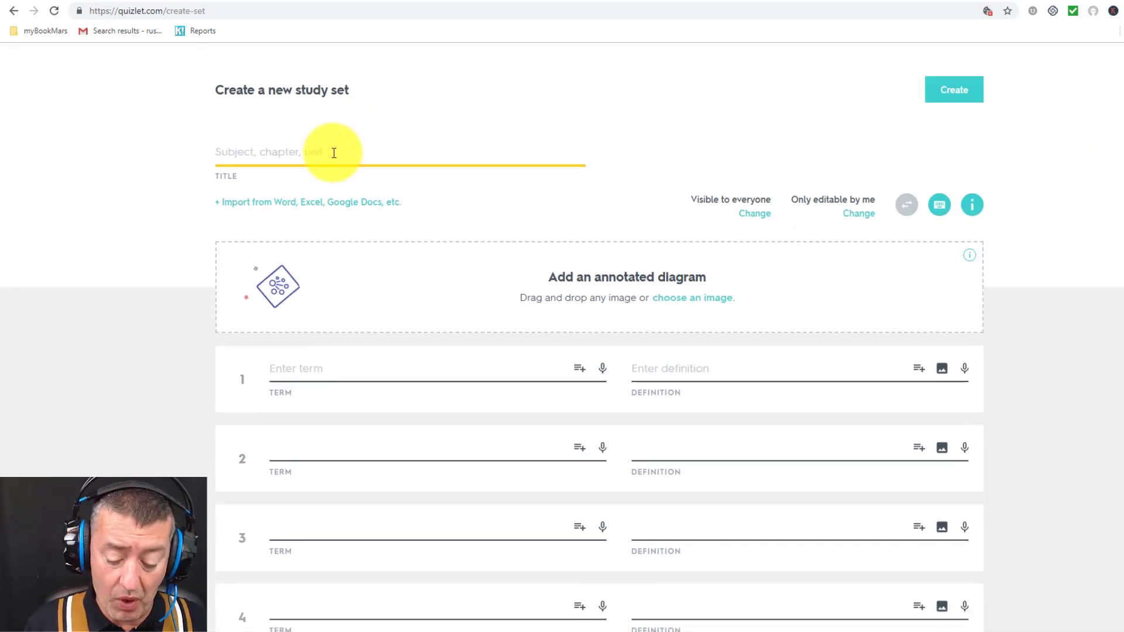
text(Polish to E)
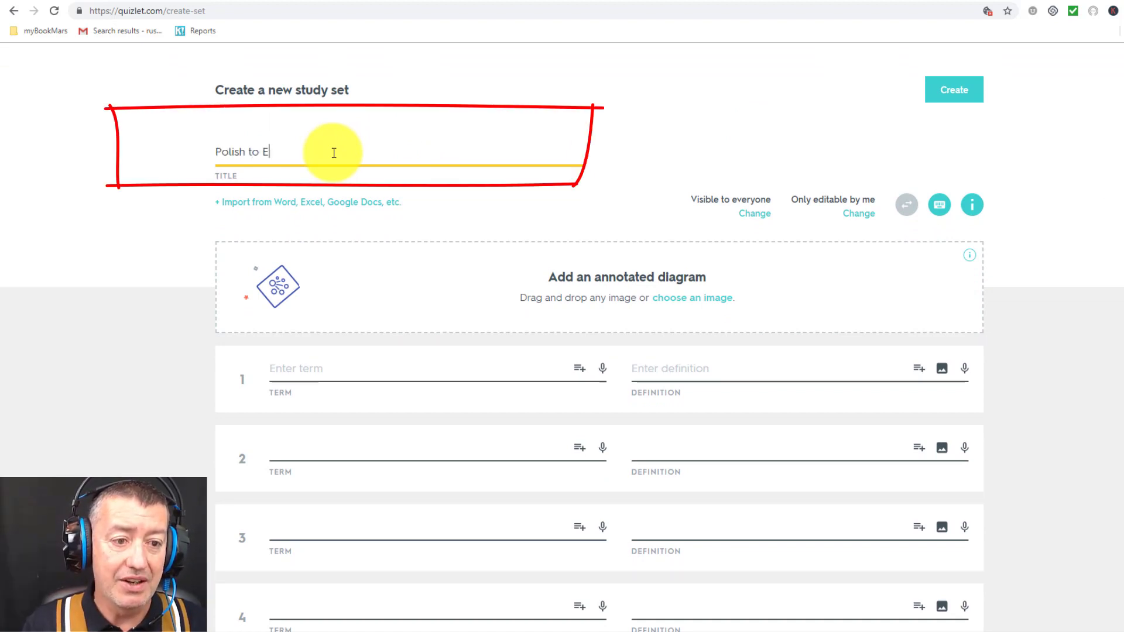
text(nglish F)
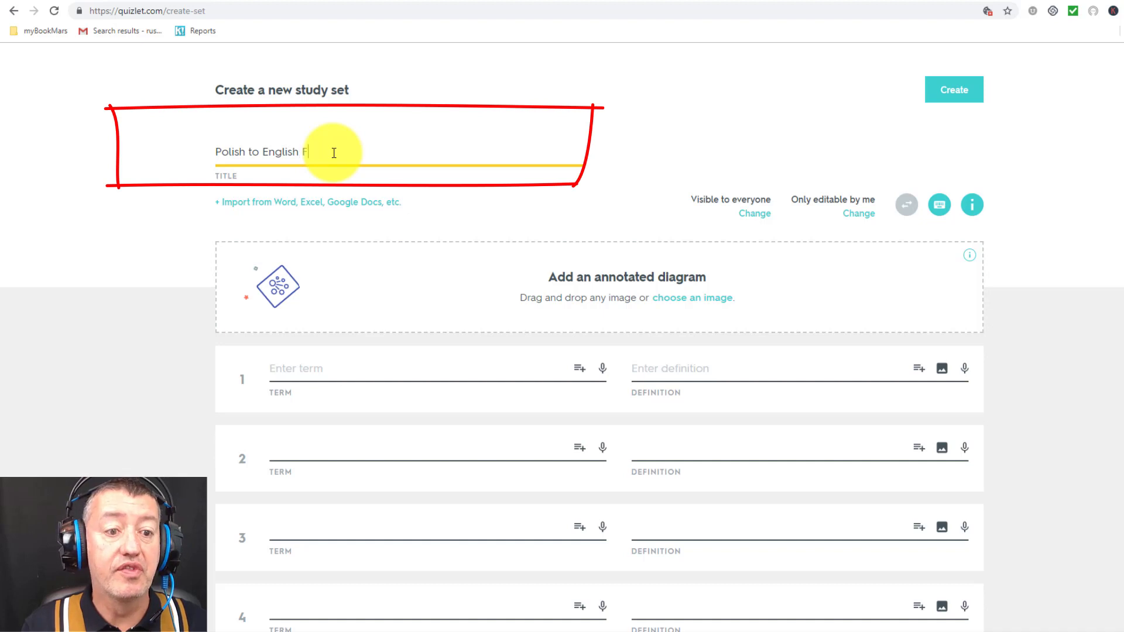
text(ood)
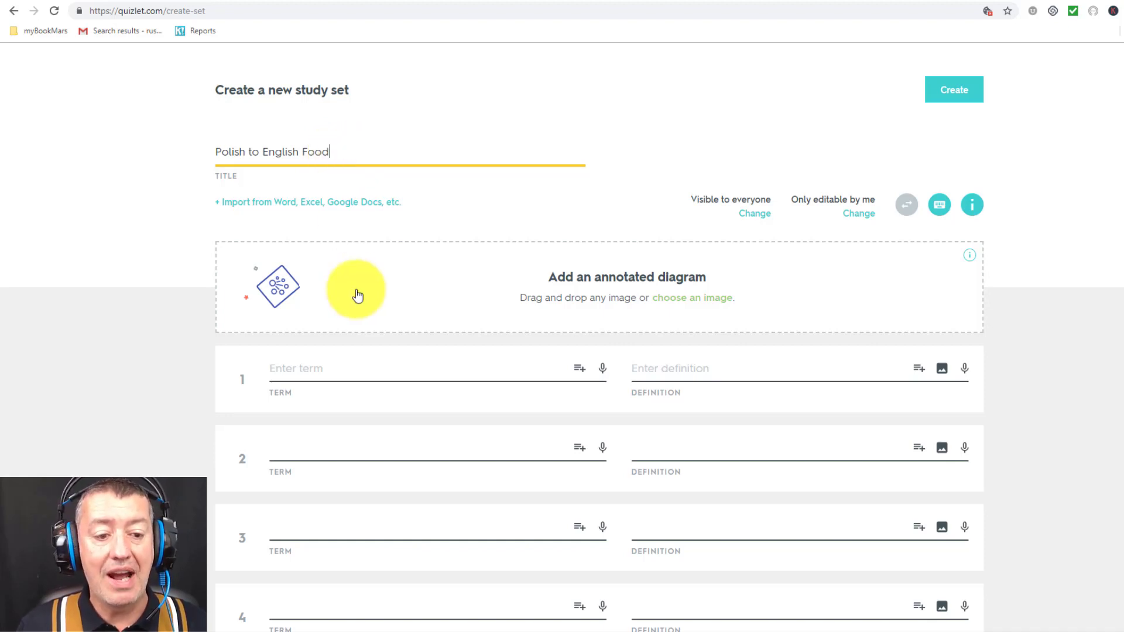
click(290, 371)
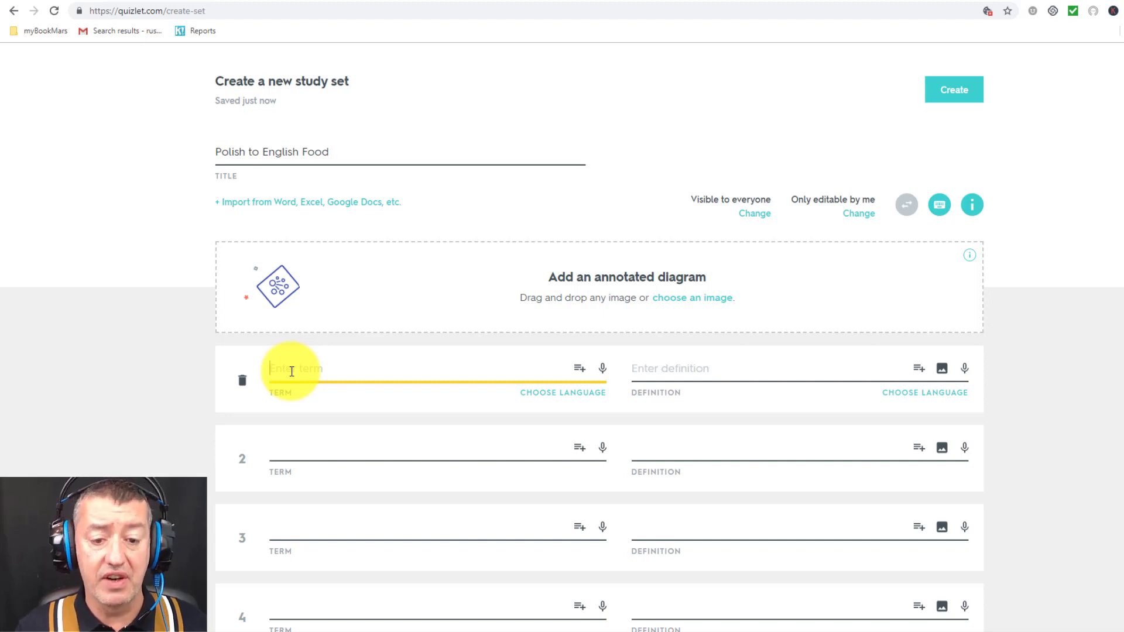
click(579, 400)
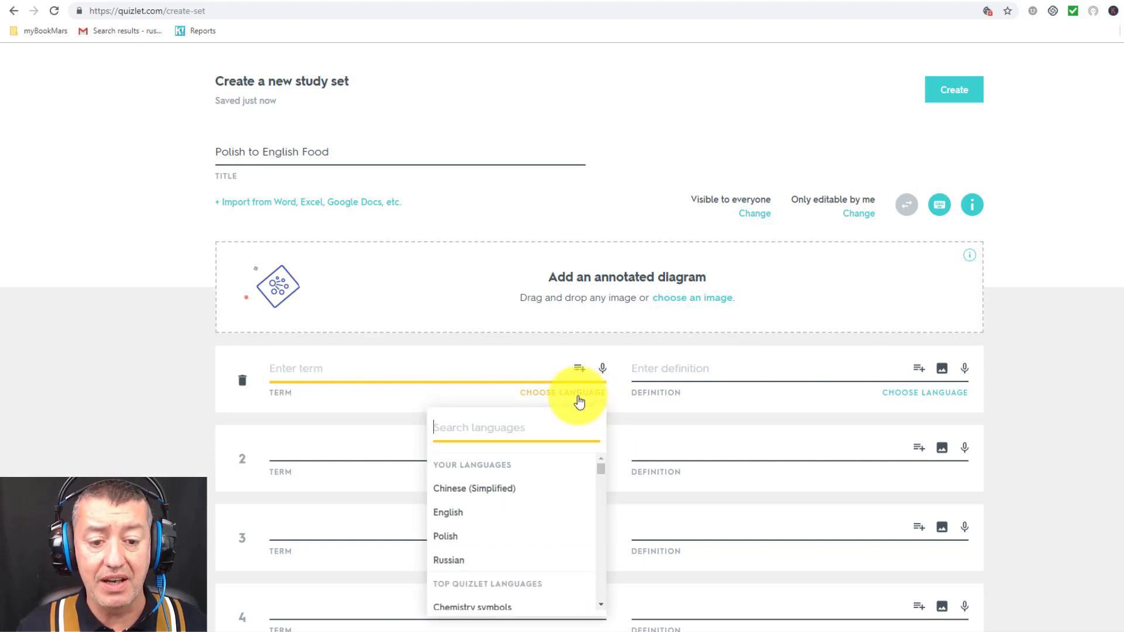
click(449, 538)
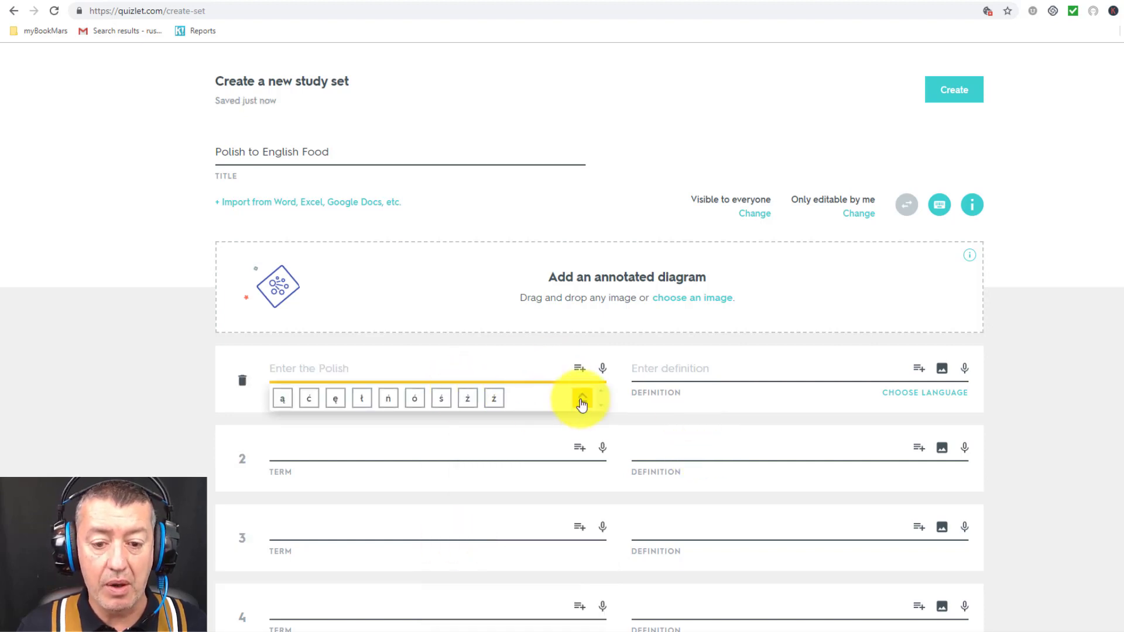
click(439, 431)
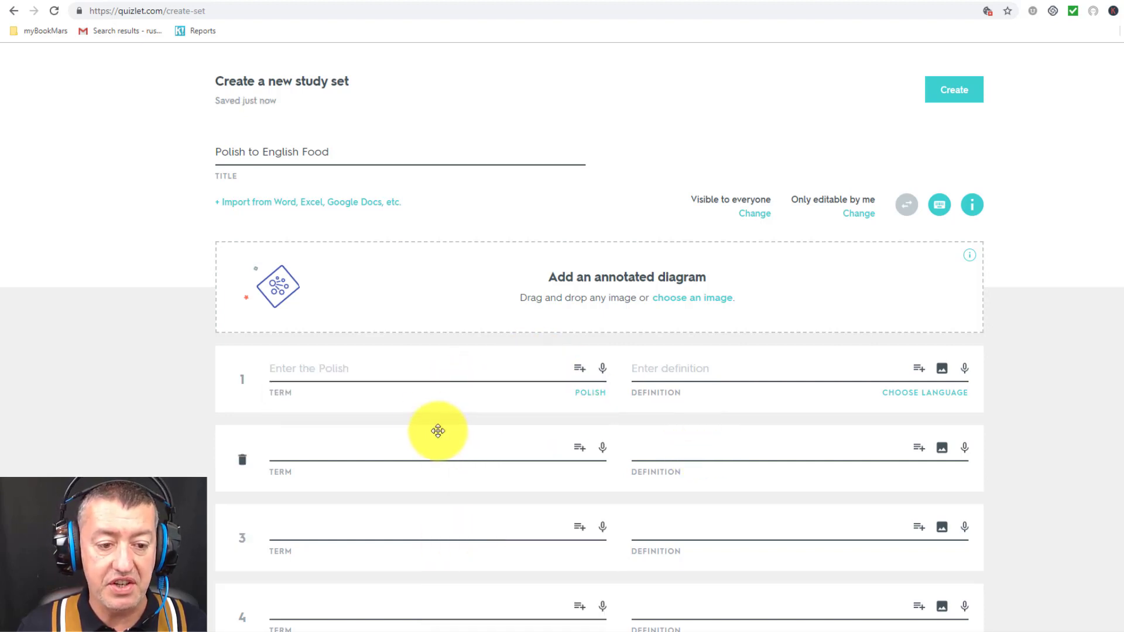
click(581, 400)
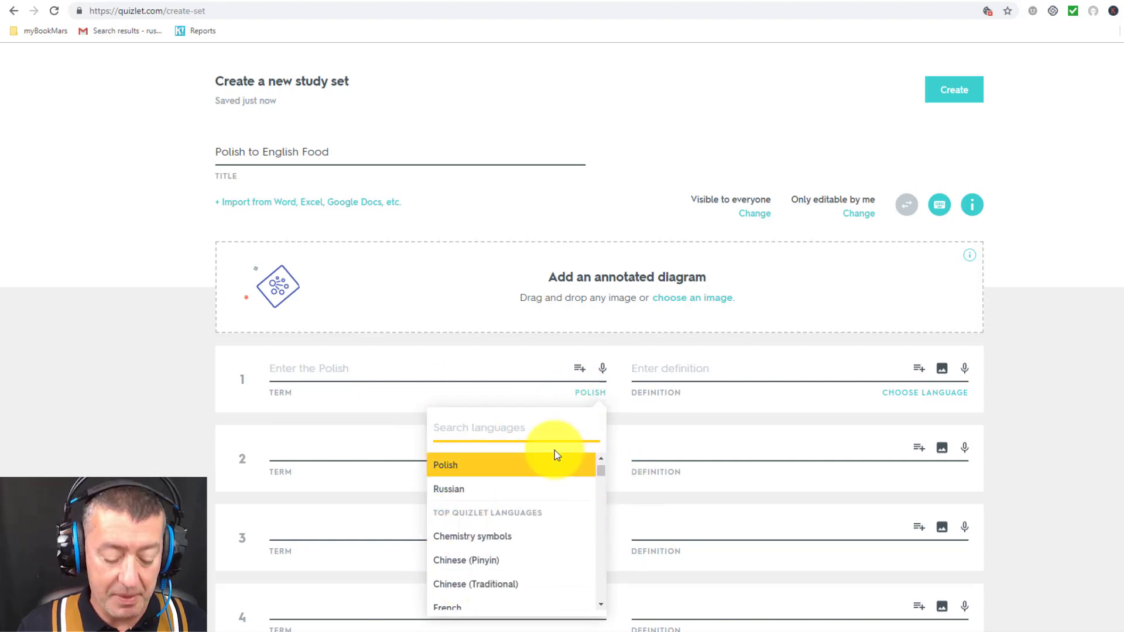
text(Engl)
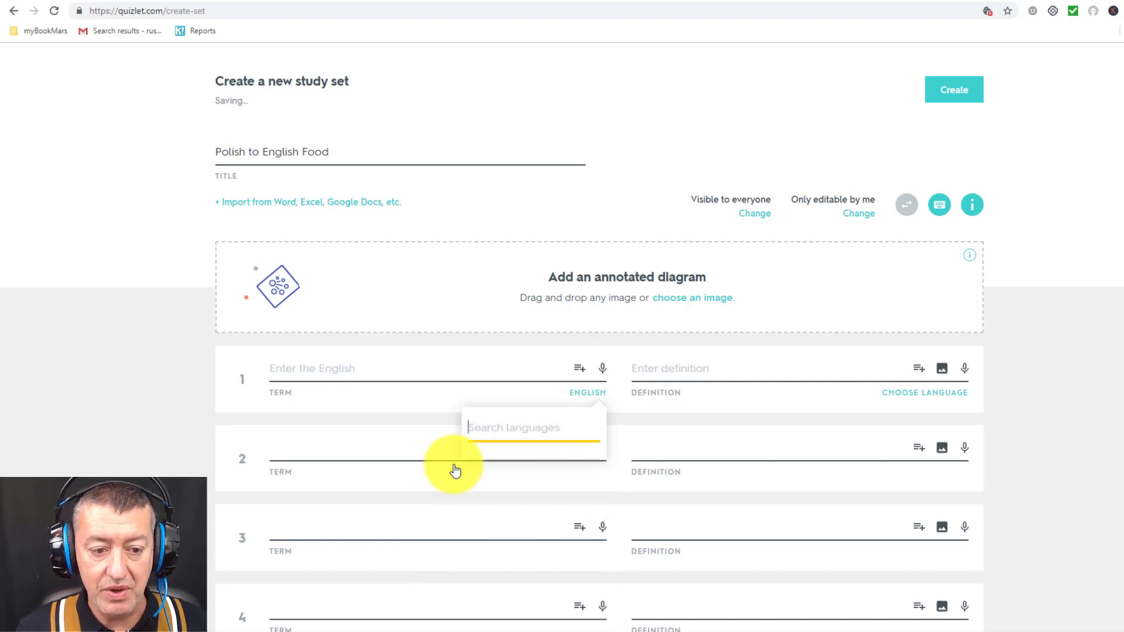
click(452, 465)
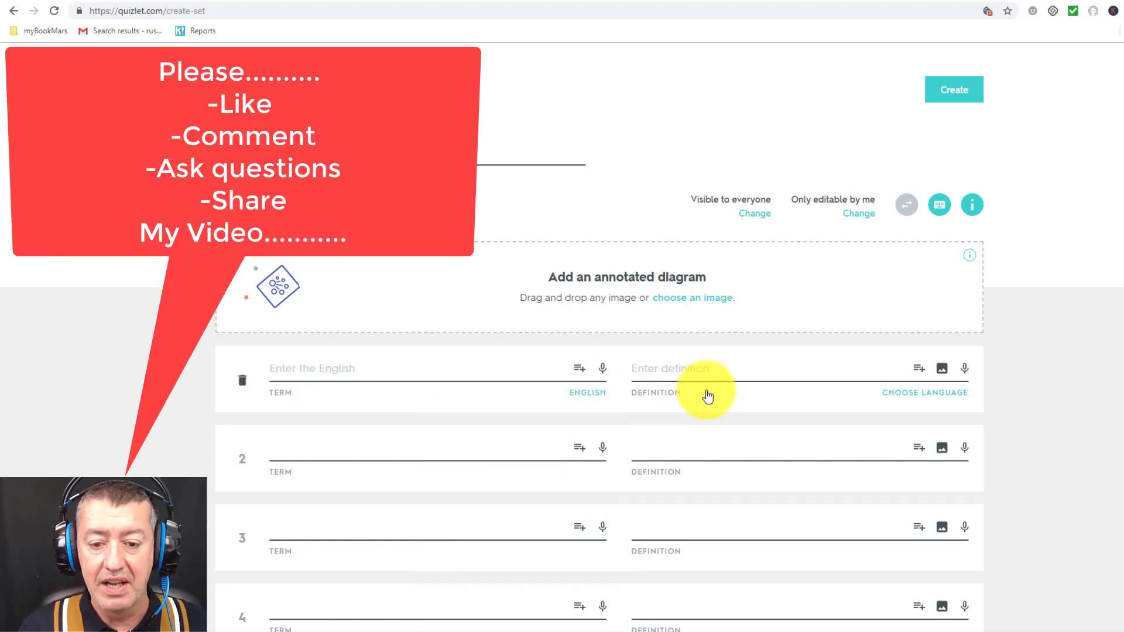
Set the definition language to Polish.
click(900, 399)
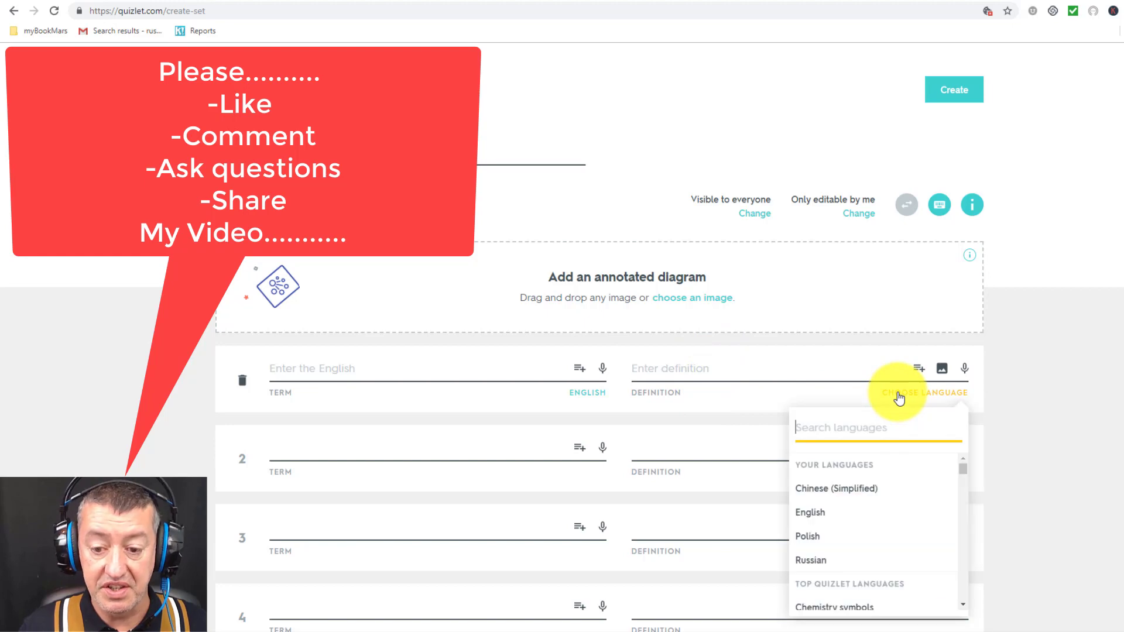
click(813, 535)
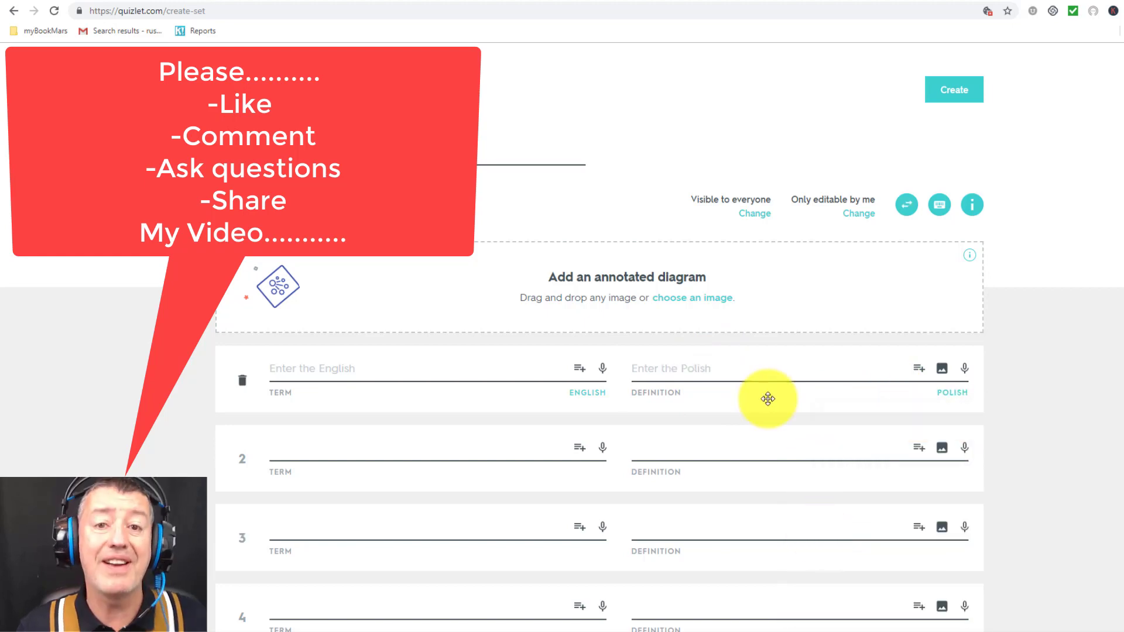
click(310, 374)
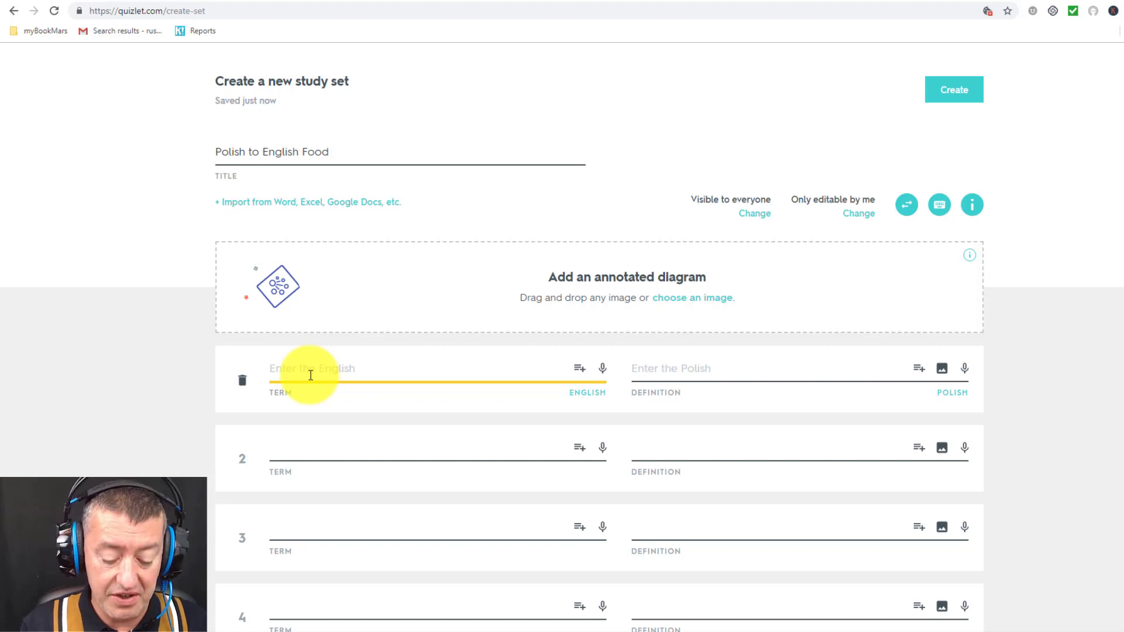
Make card 1 'tomato' – 'pomidor' with a single red tomato picture.
text(To)
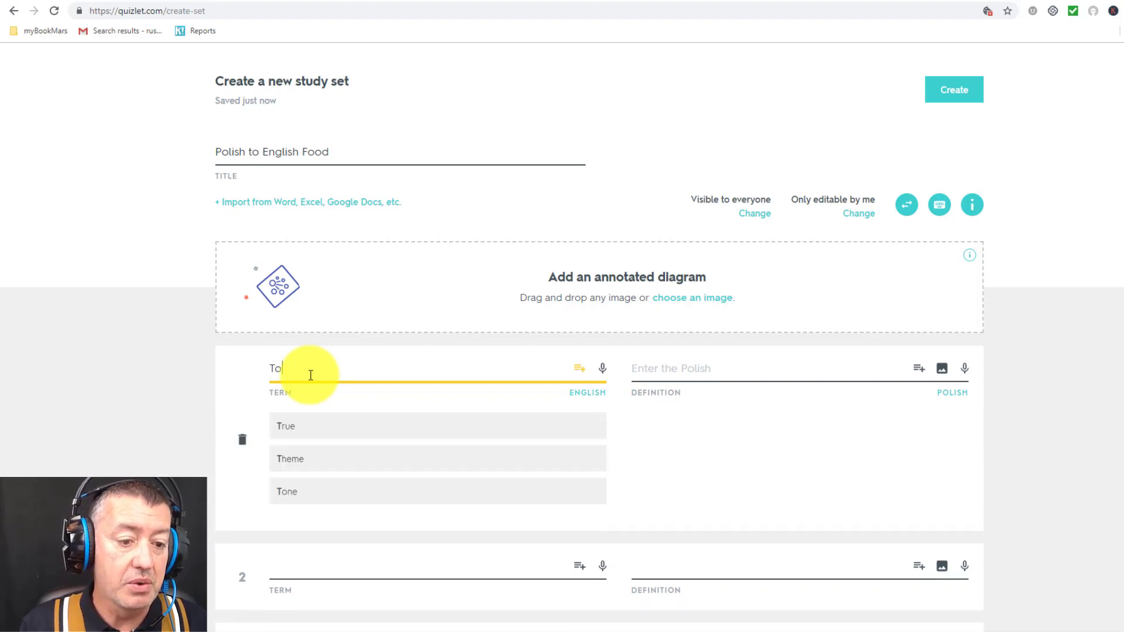
text(ma)
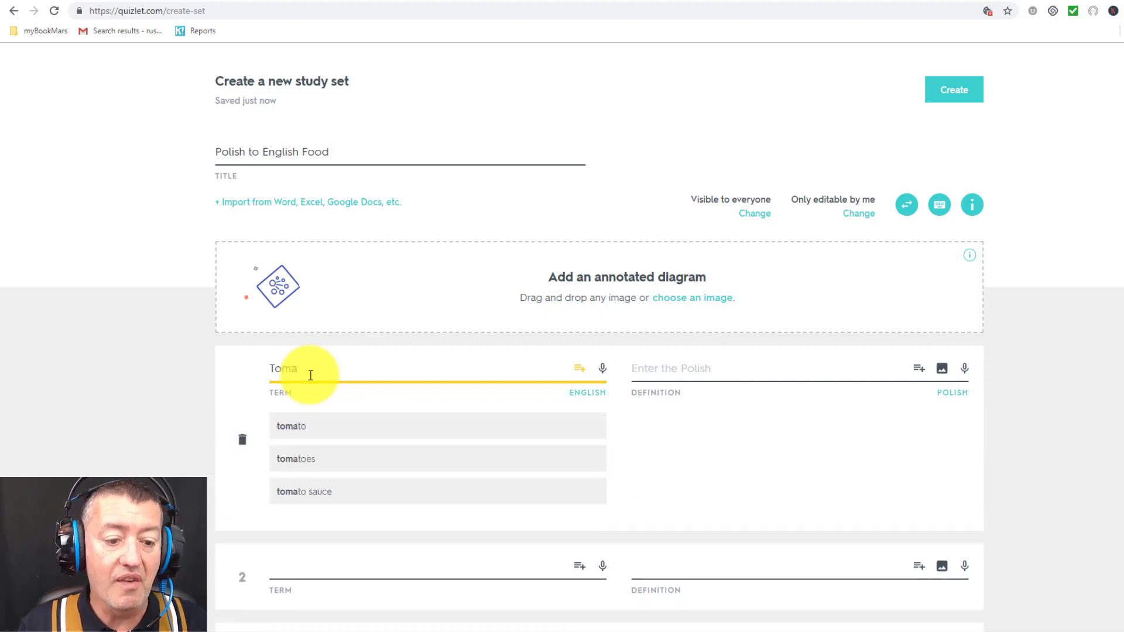
click(288, 430)
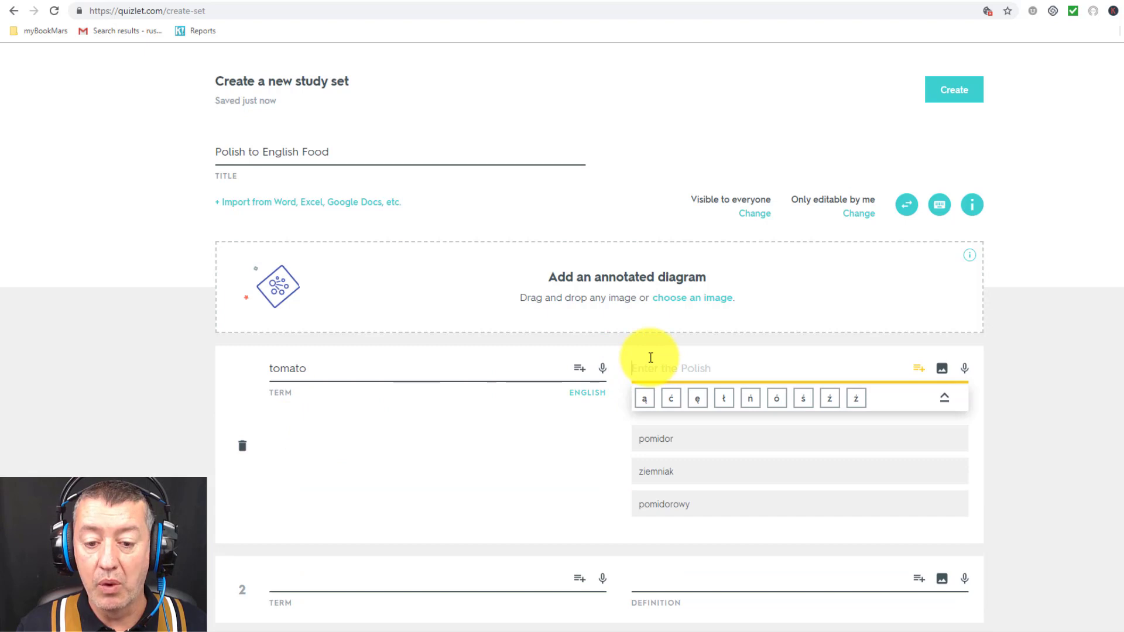
click(665, 447)
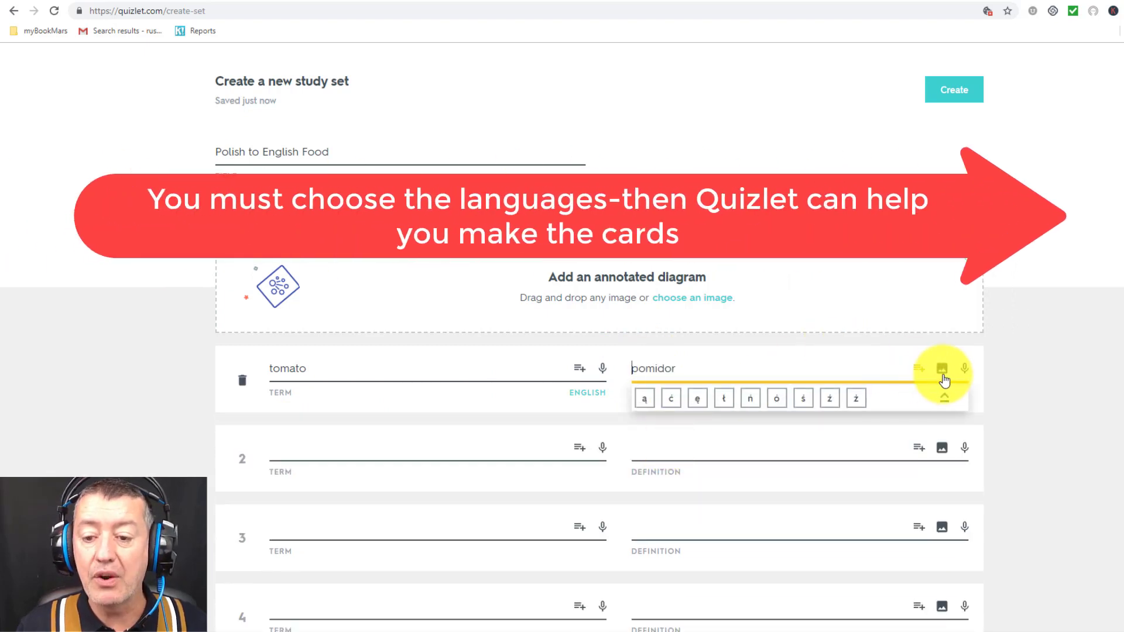
click(943, 370)
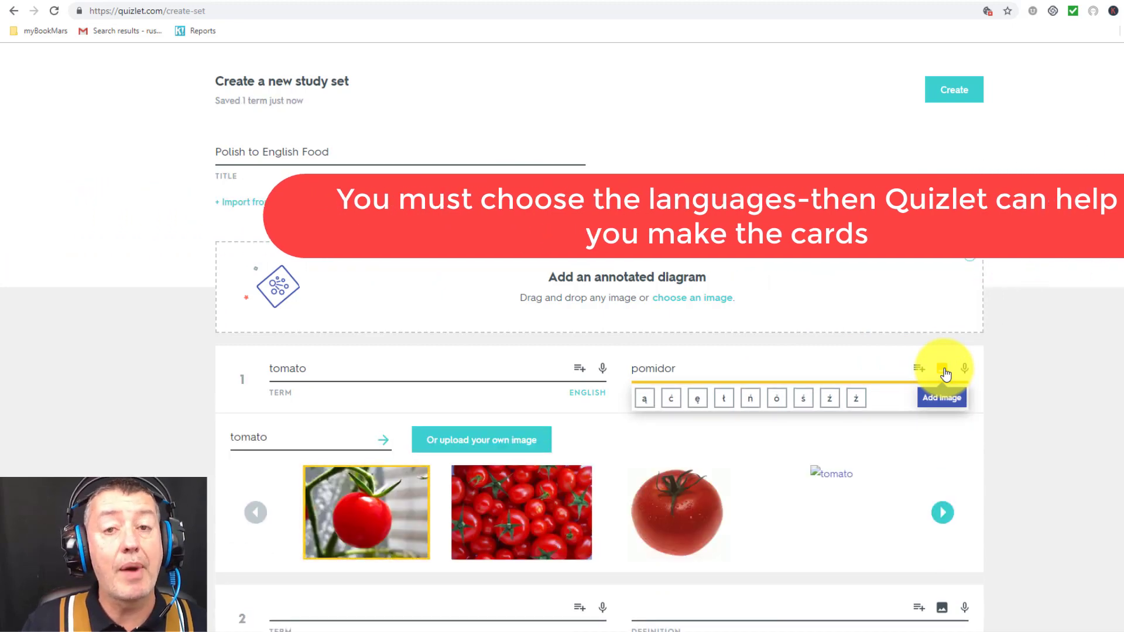
click(679, 508)
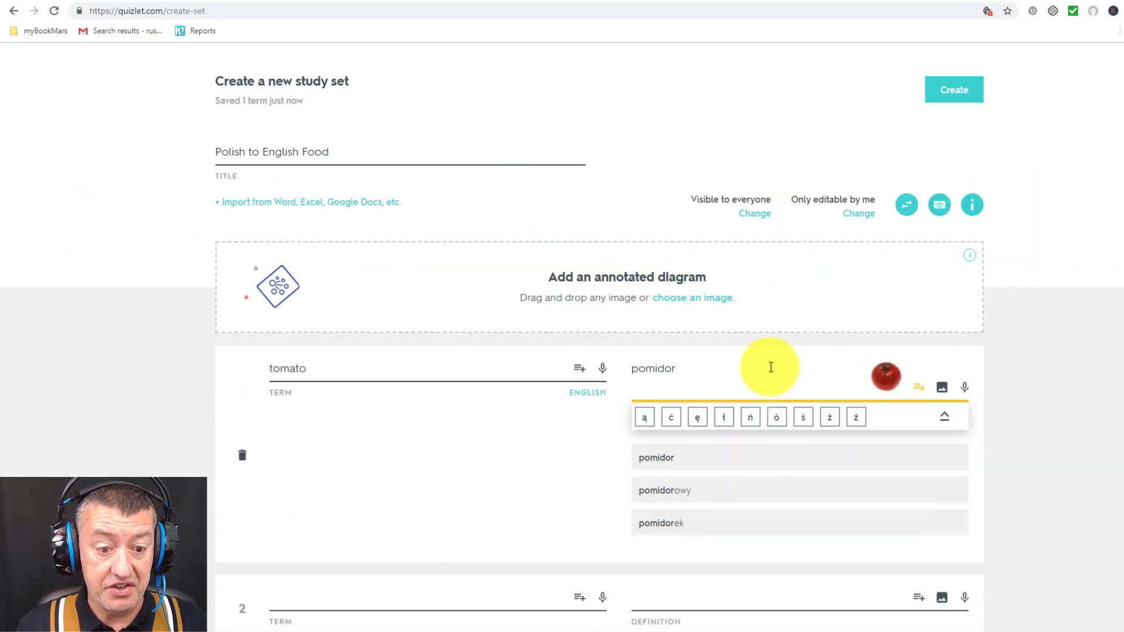
scroll(644, 351, down, 3)
click(679, 269)
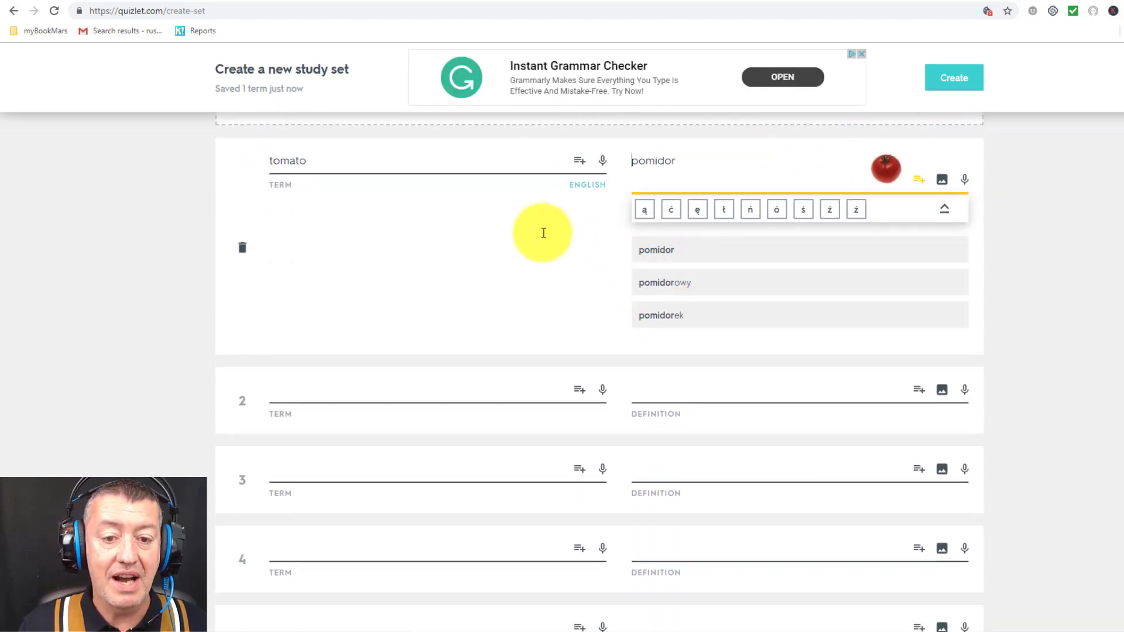
click(279, 396)
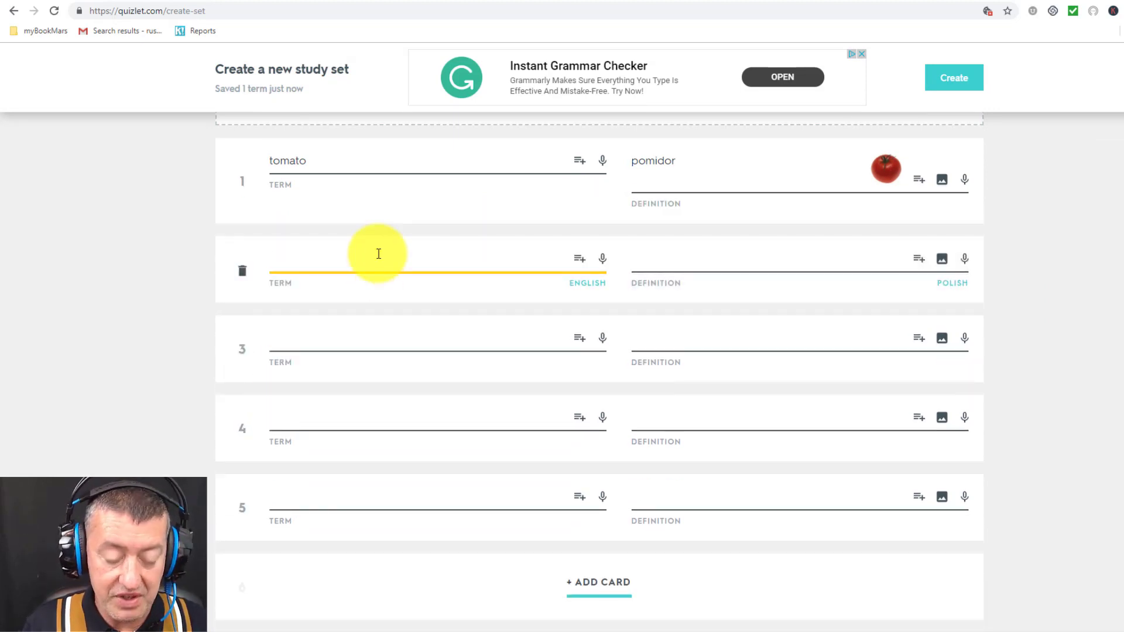
Make card 2 'cucumber' – 'ogórek' with a sliced cucumber picture.
text(cucum)
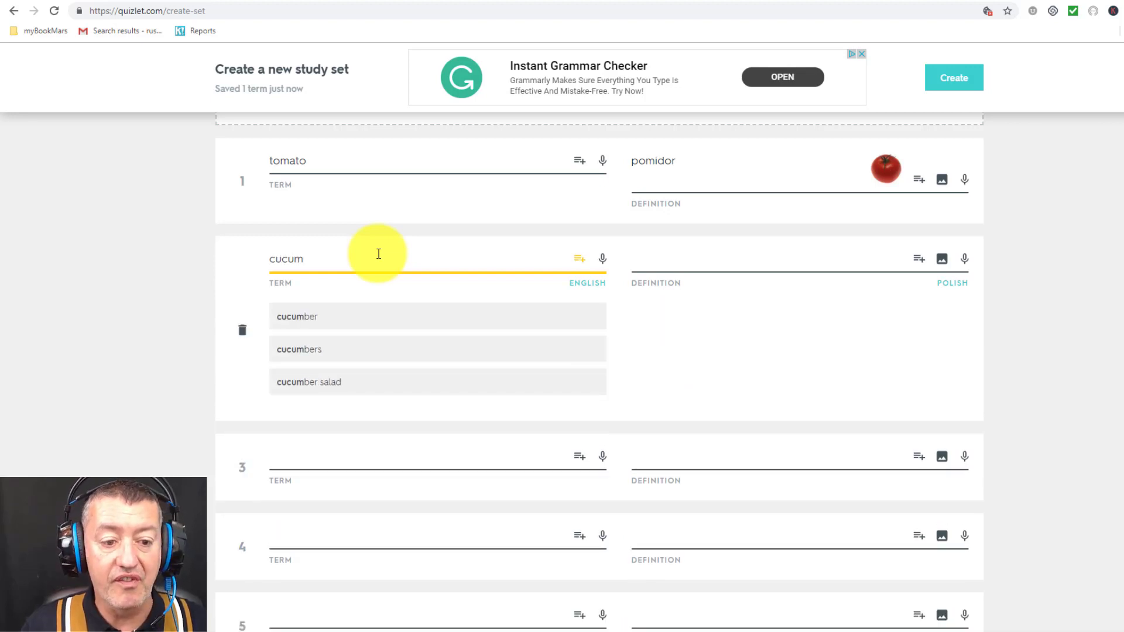
click(301, 325)
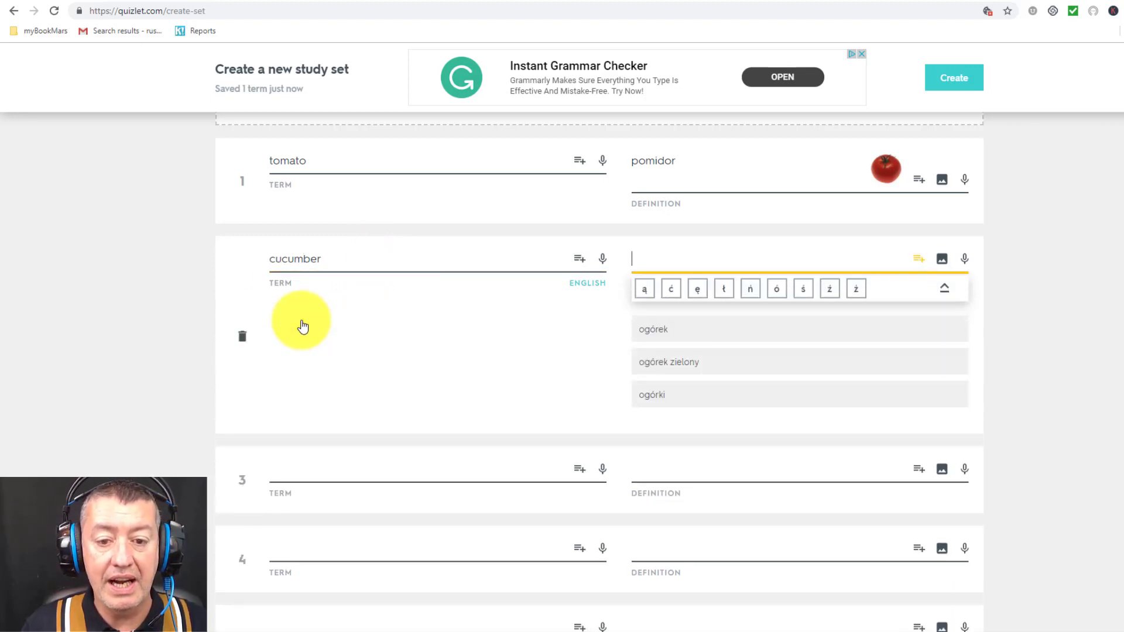
click(654, 335)
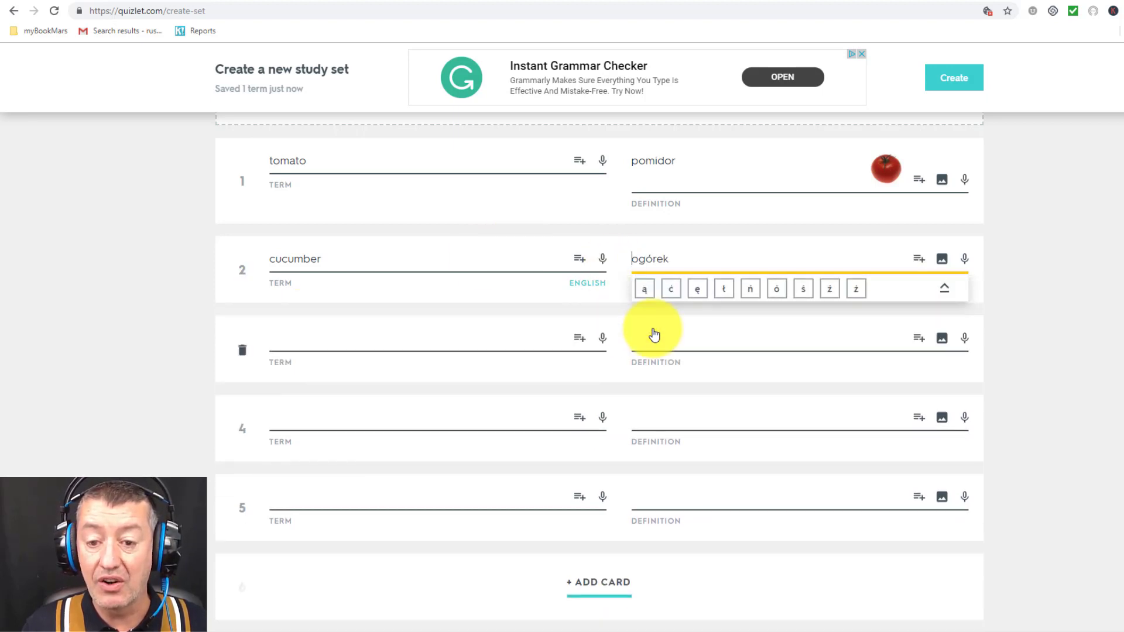
click(943, 261)
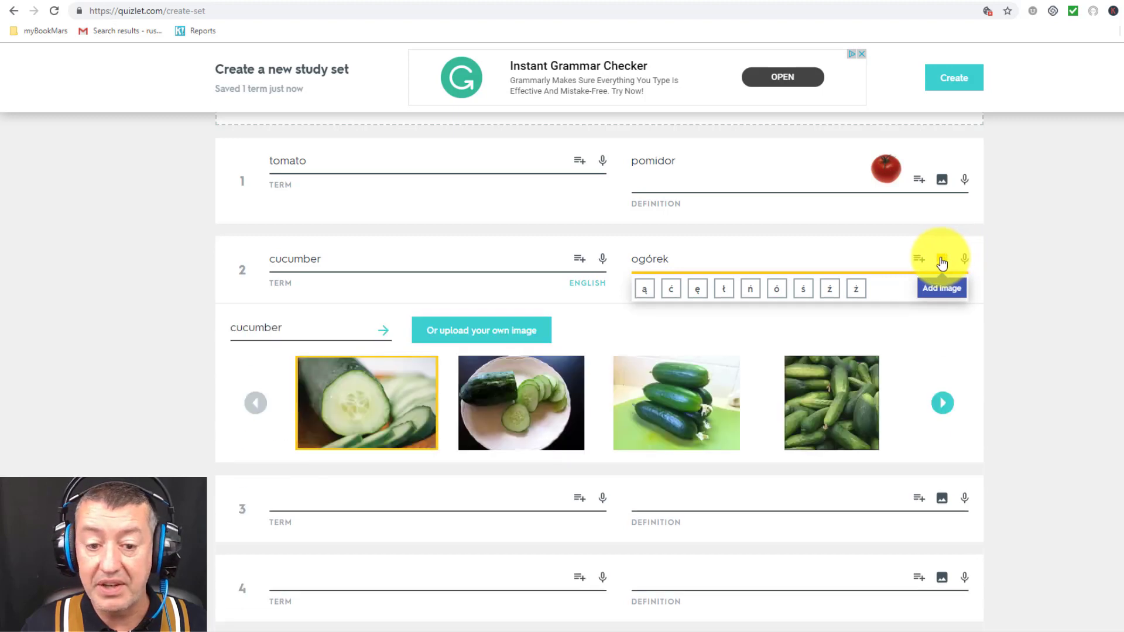
click(361, 394)
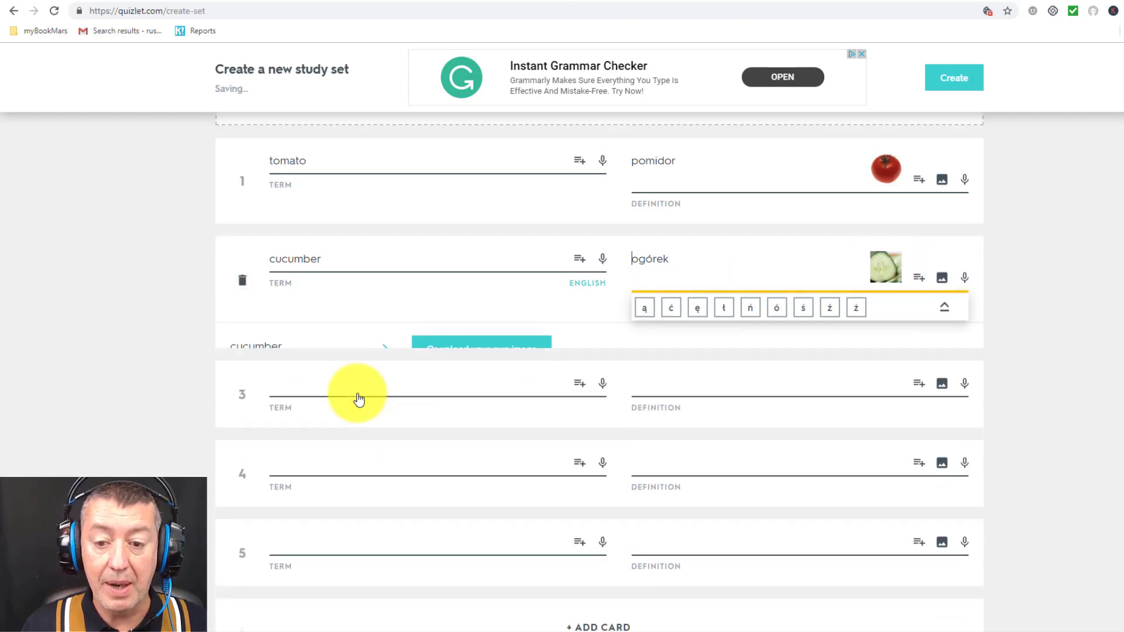
Make card 3 'lettuce' – 'sałata zielona'.
click(326, 456)
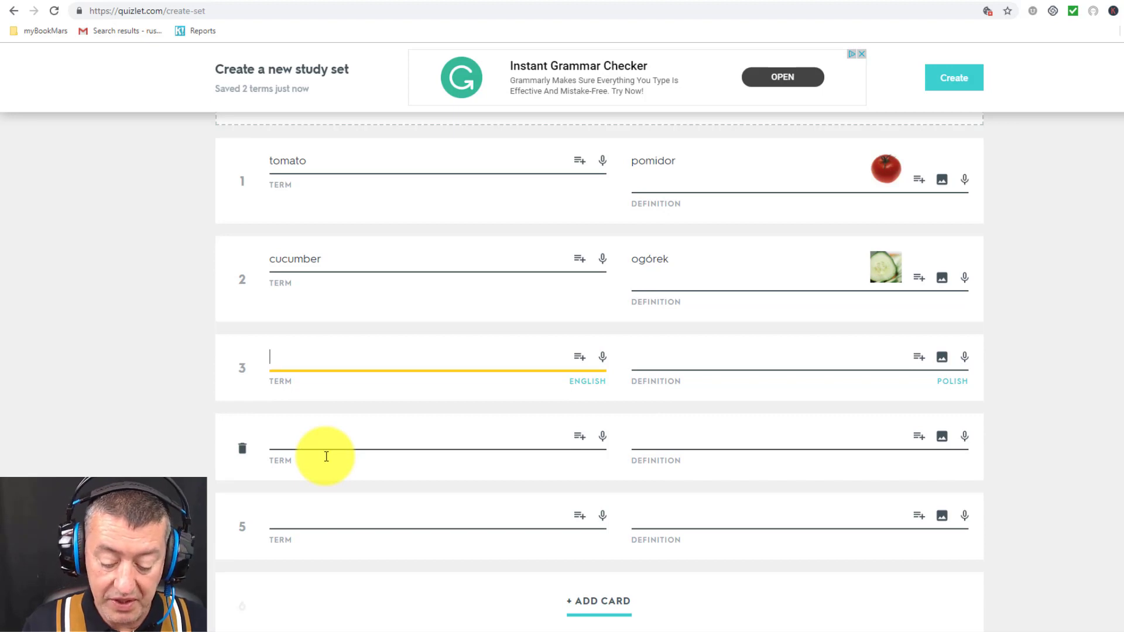
text(le)
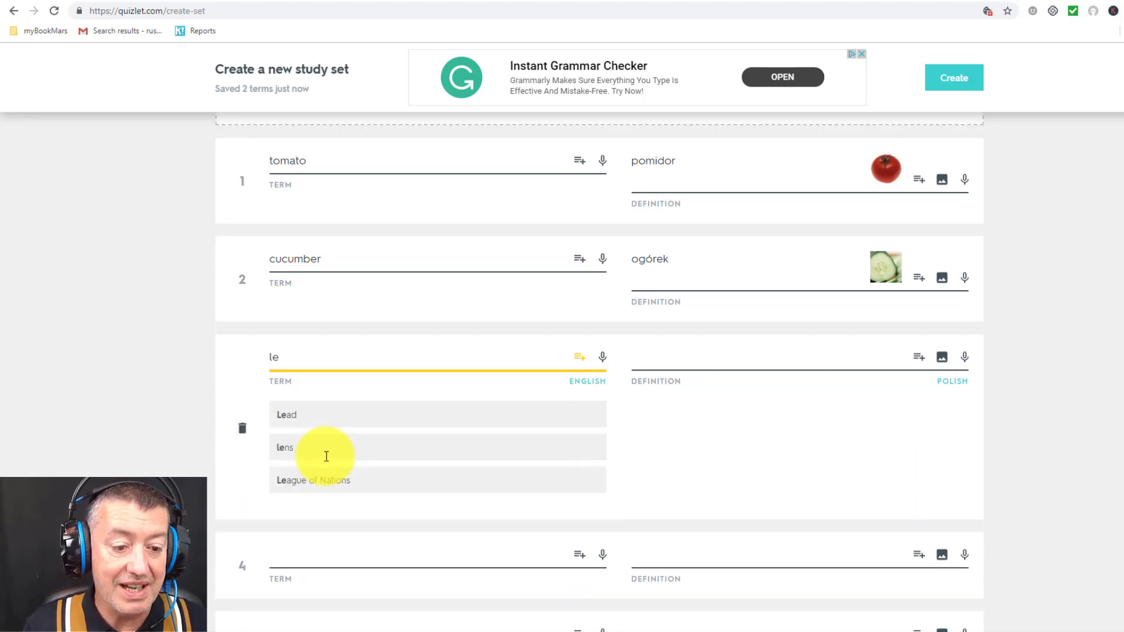
text(tt)
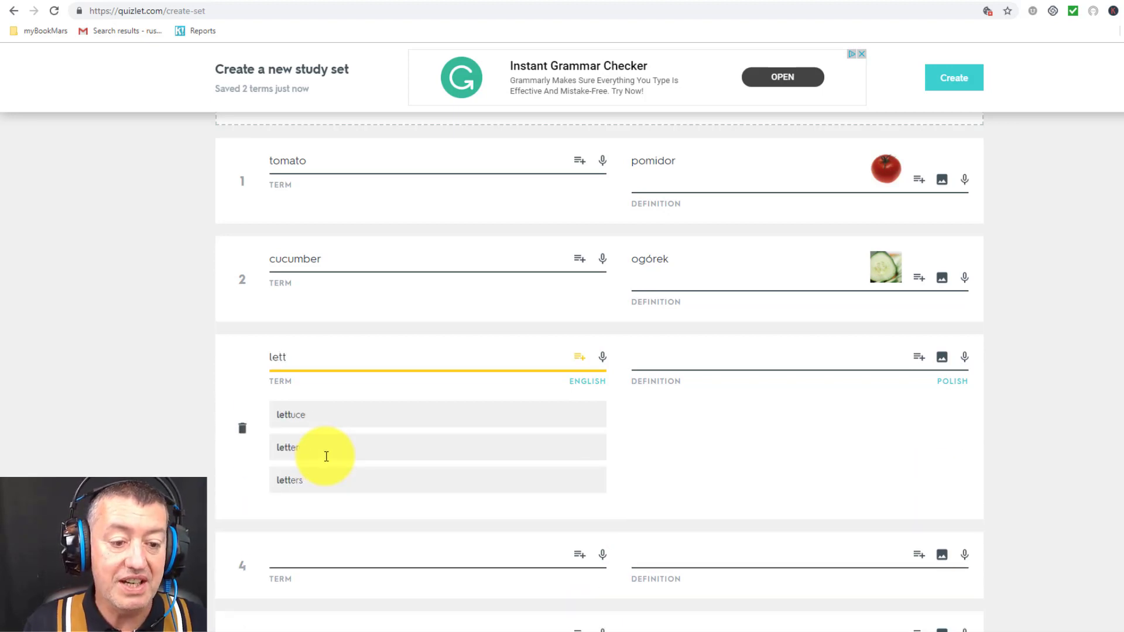
click(311, 417)
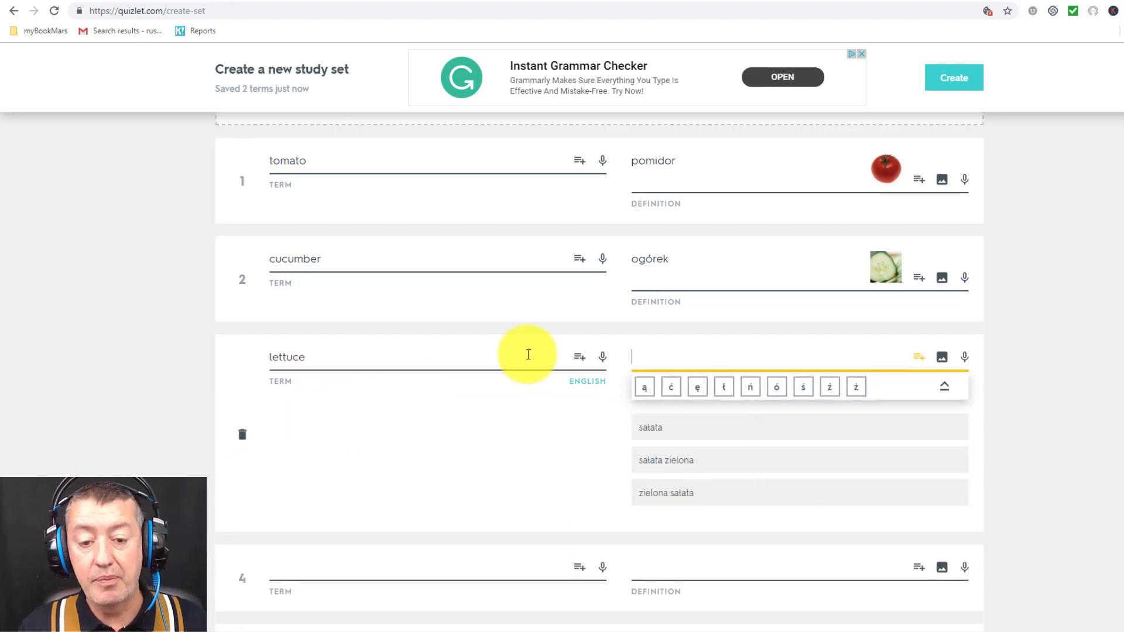
click(671, 464)
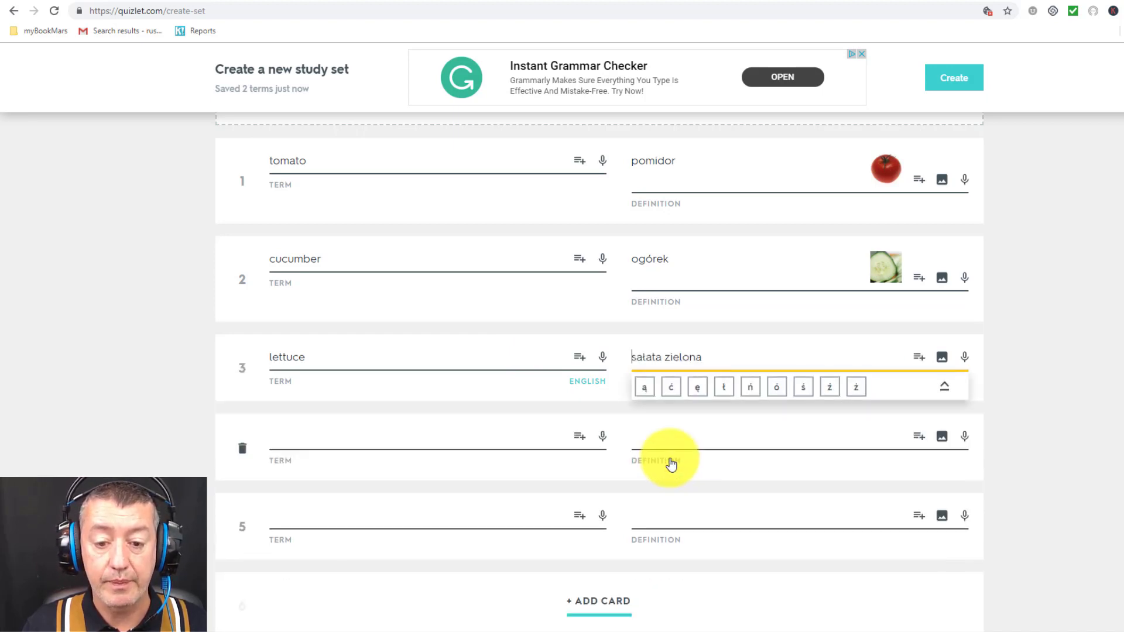
click(299, 442)
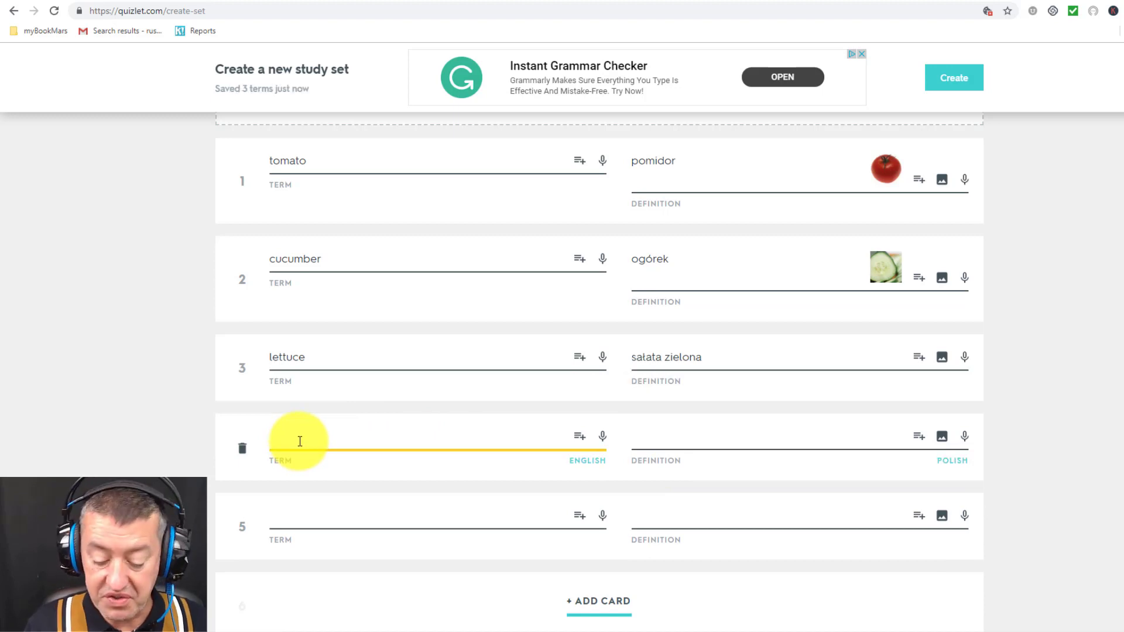
Make card 4 'potato' – 'ziemniak'.
text(p)
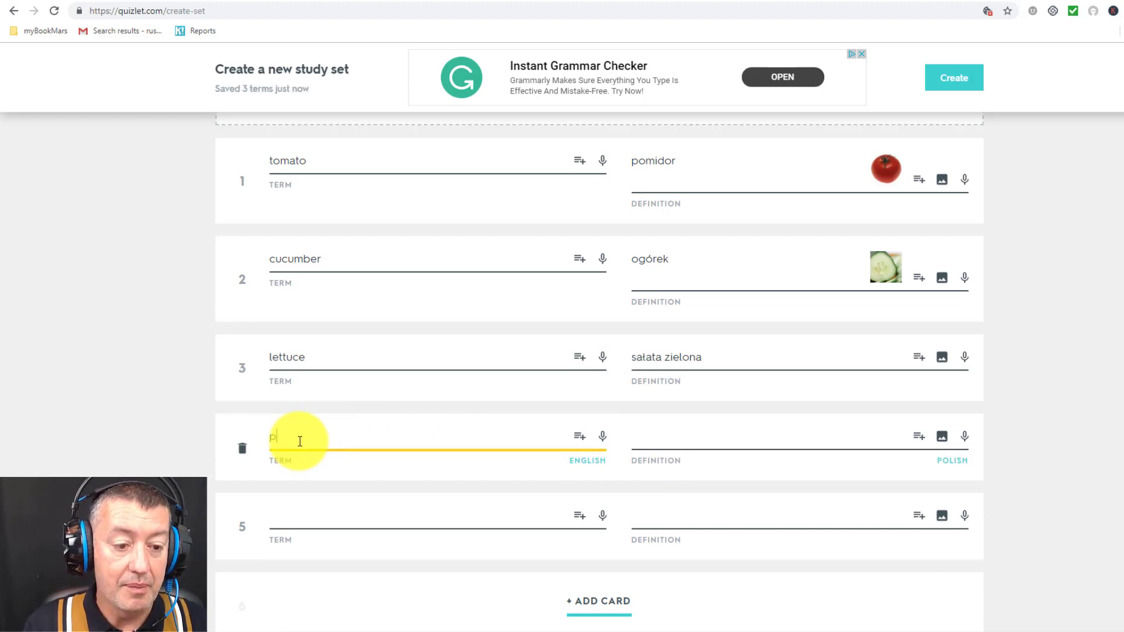
text(ota)
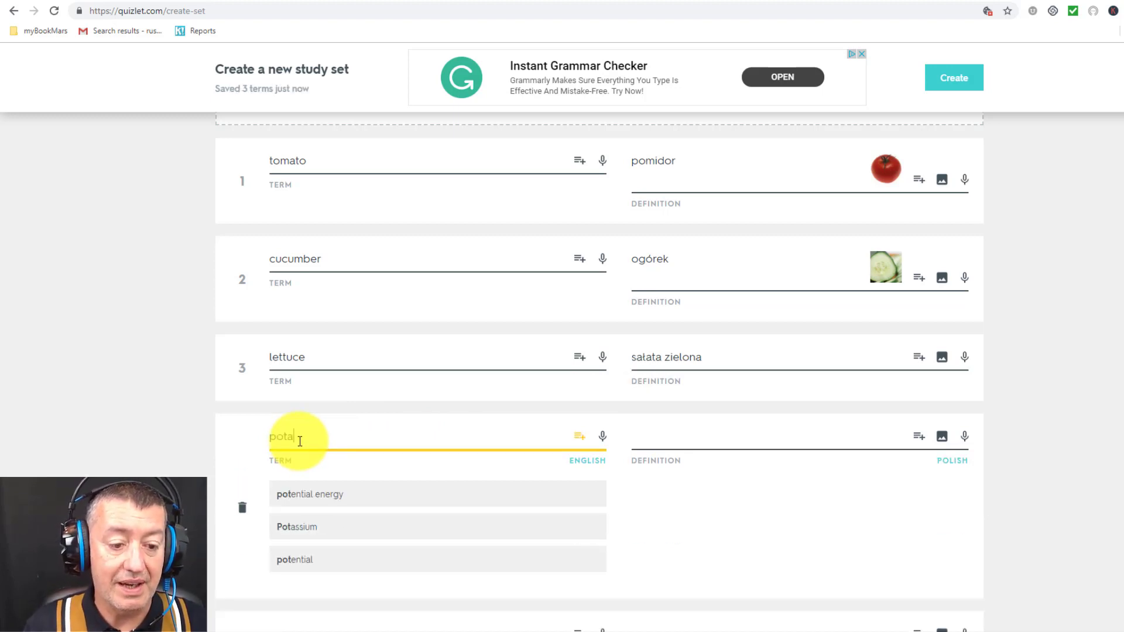
click(285, 530)
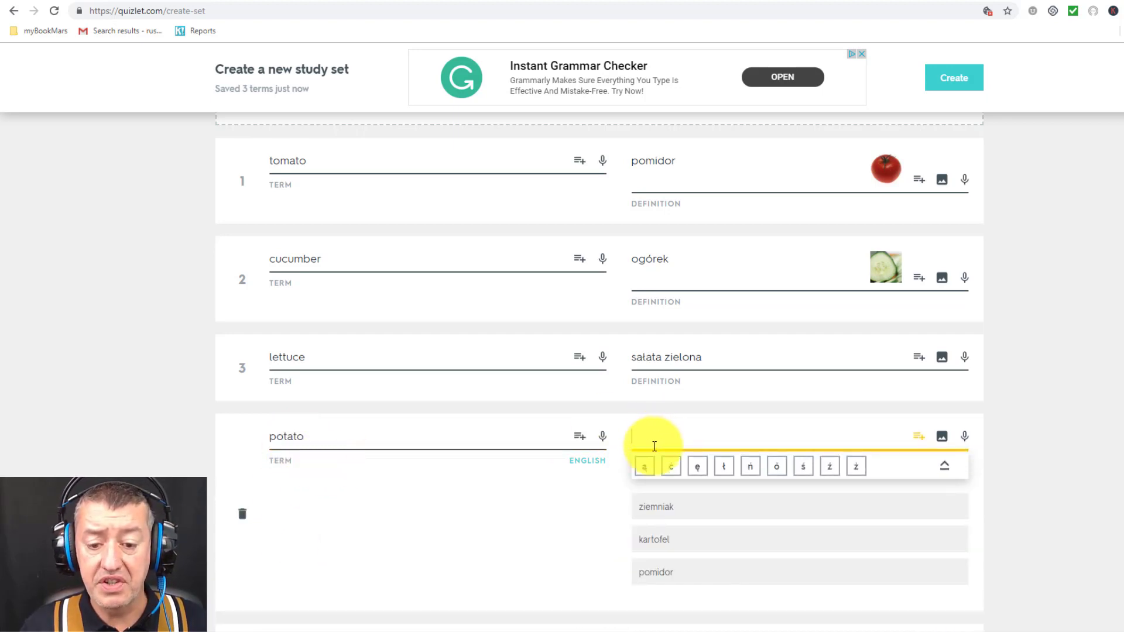
click(658, 507)
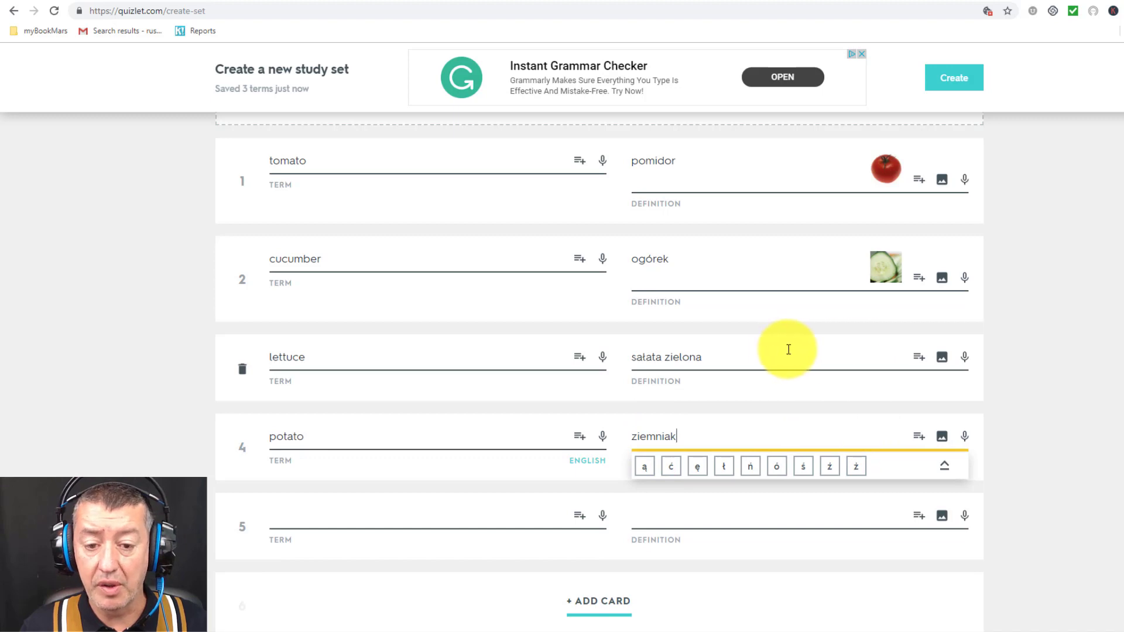
Add a lettuce photo to card 3 and a plate of potatoes photo to card 4.
click(942, 359)
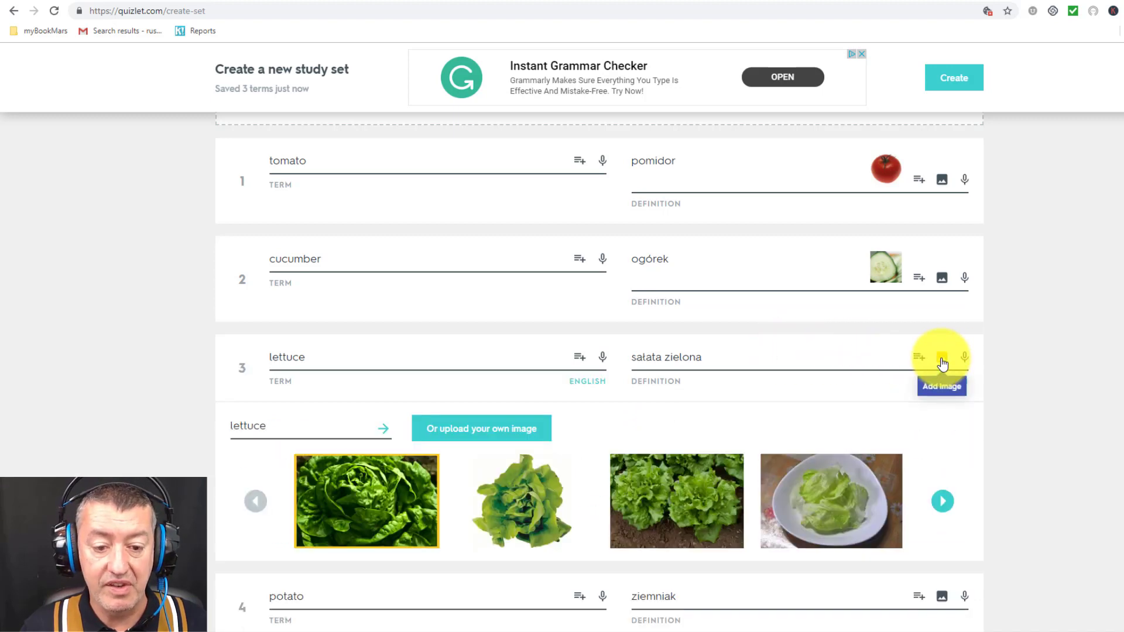
click(368, 496)
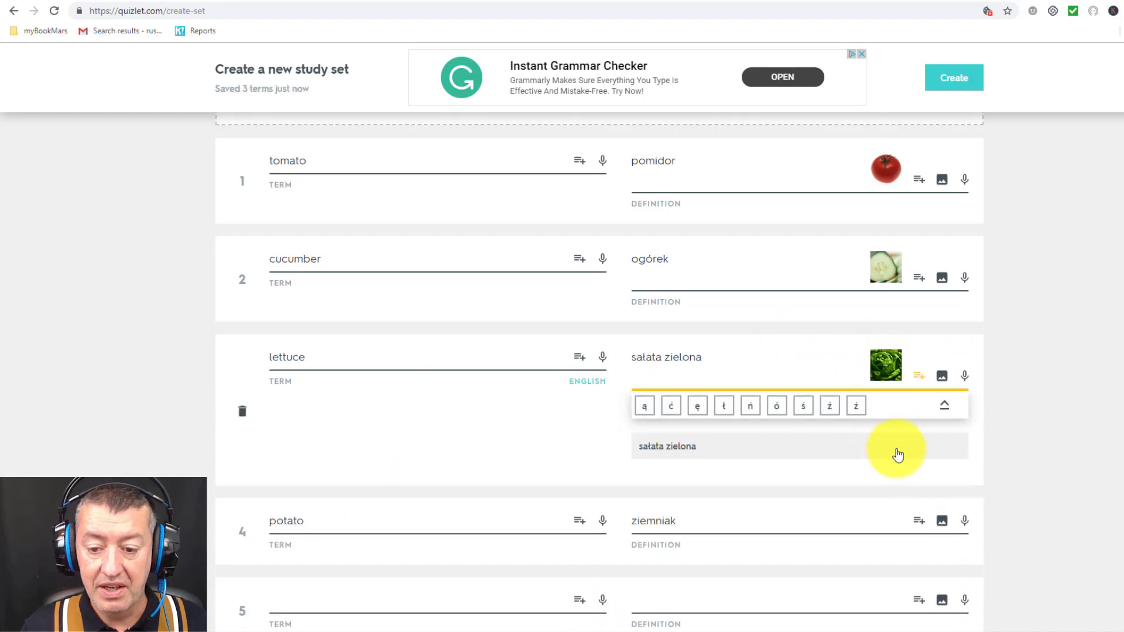
click(942, 521)
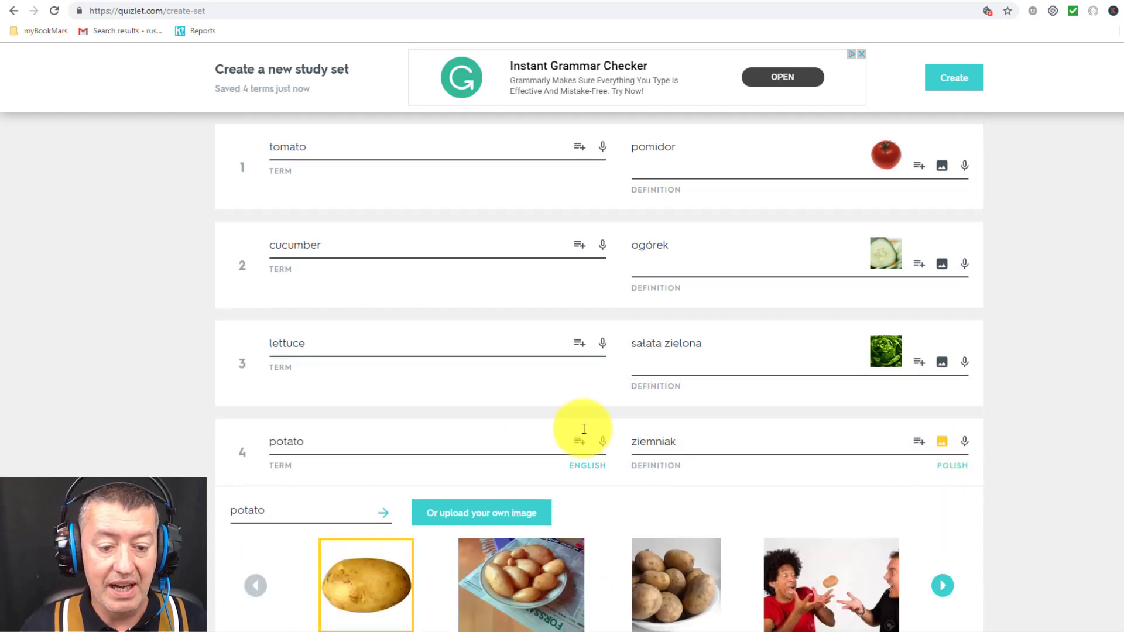
click(527, 579)
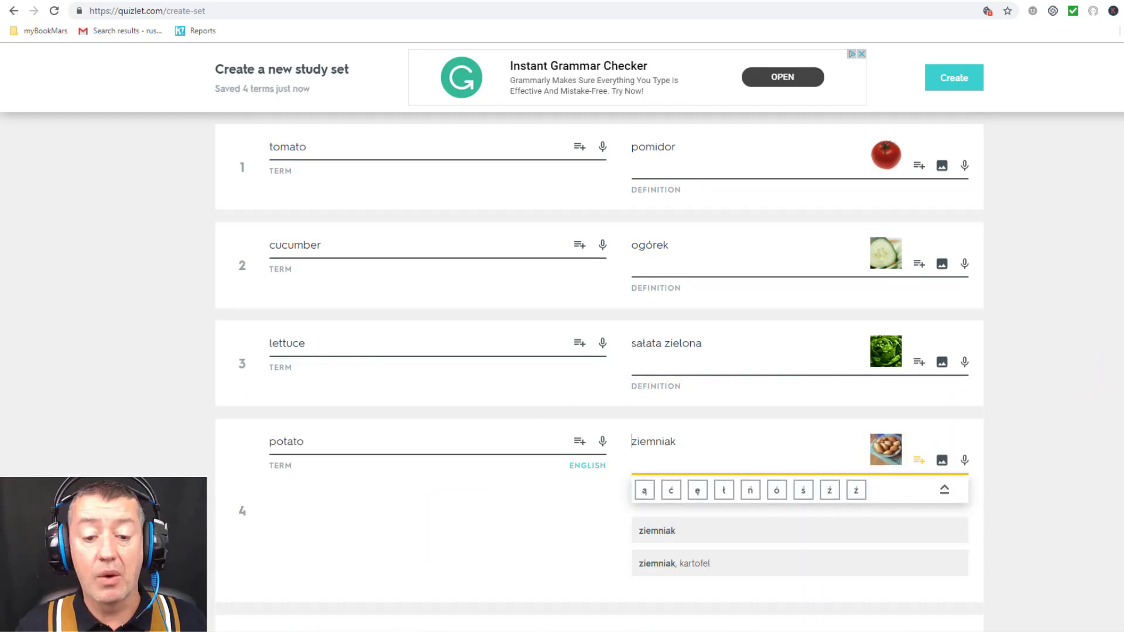
scroll(600, 375, down, 3)
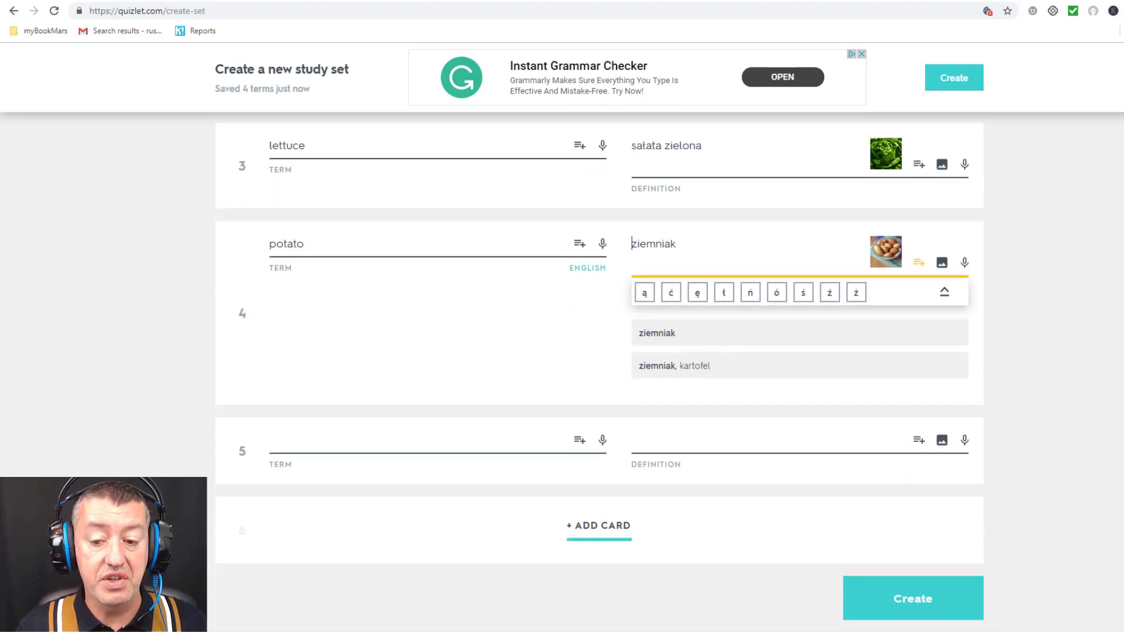
scroll(961, 468, up, 1)
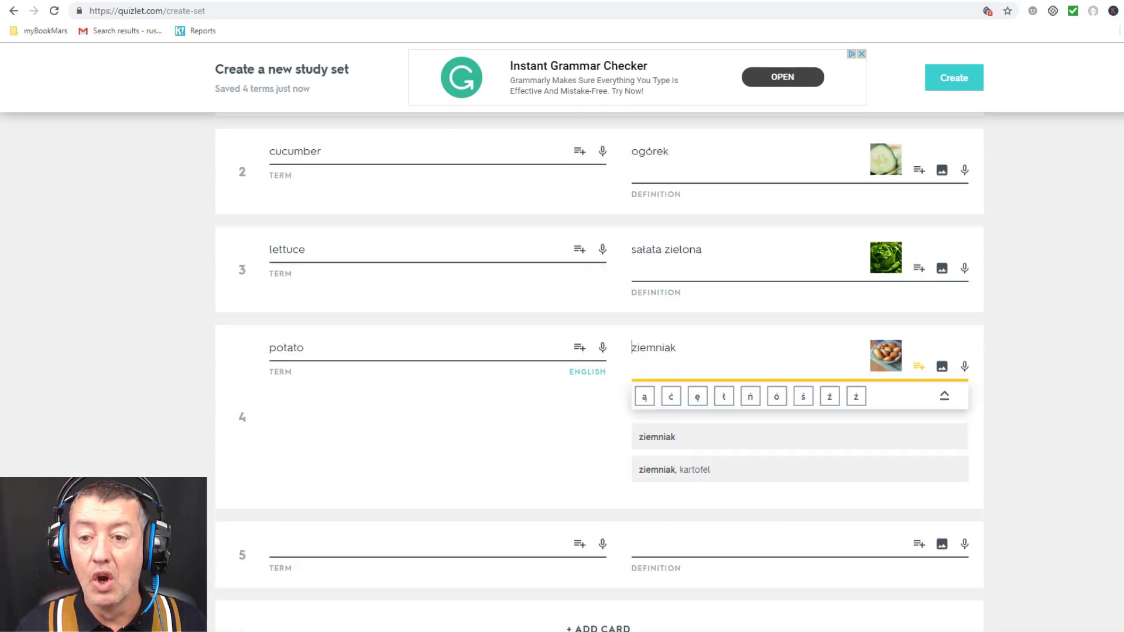
scroll(599, 316, up, 15)
Create the Polish to English Food set and close the 'Nice set' share prompt.
click(954, 146)
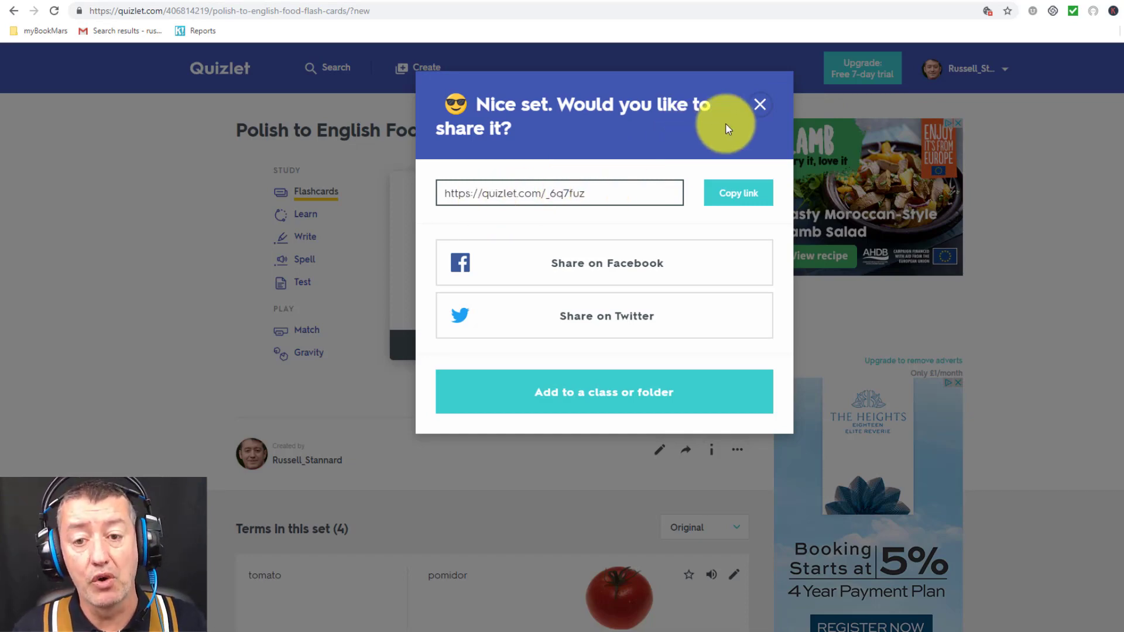
click(760, 106)
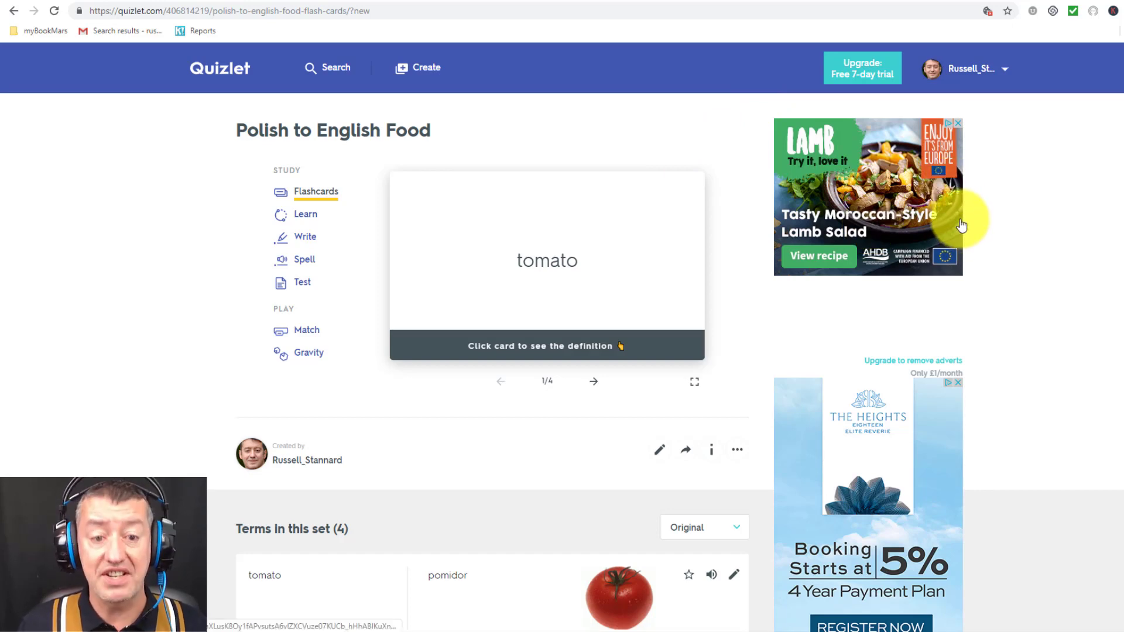
Study the set as flashcards answered in English, with English audio off and Polish audio on.
click(322, 193)
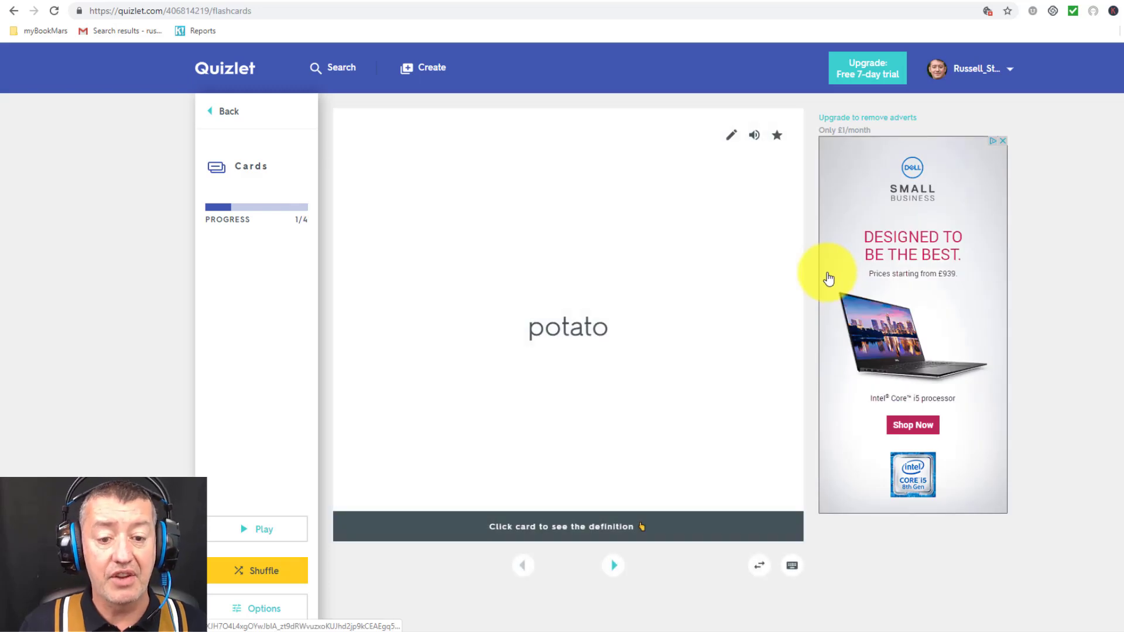
click(256, 613)
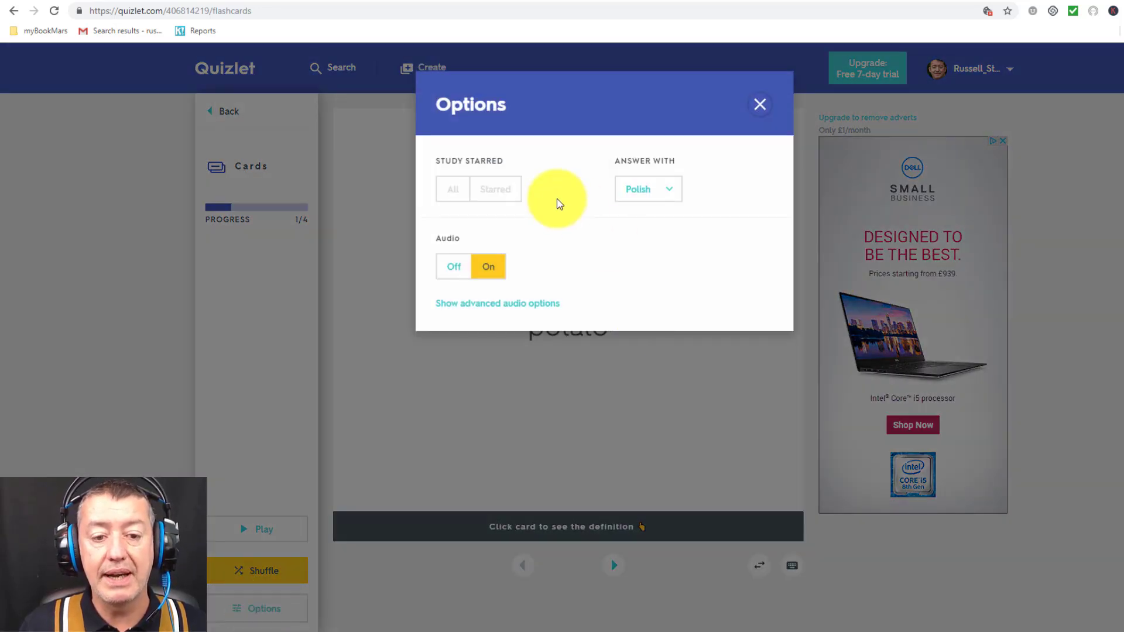
click(673, 194)
click(653, 205)
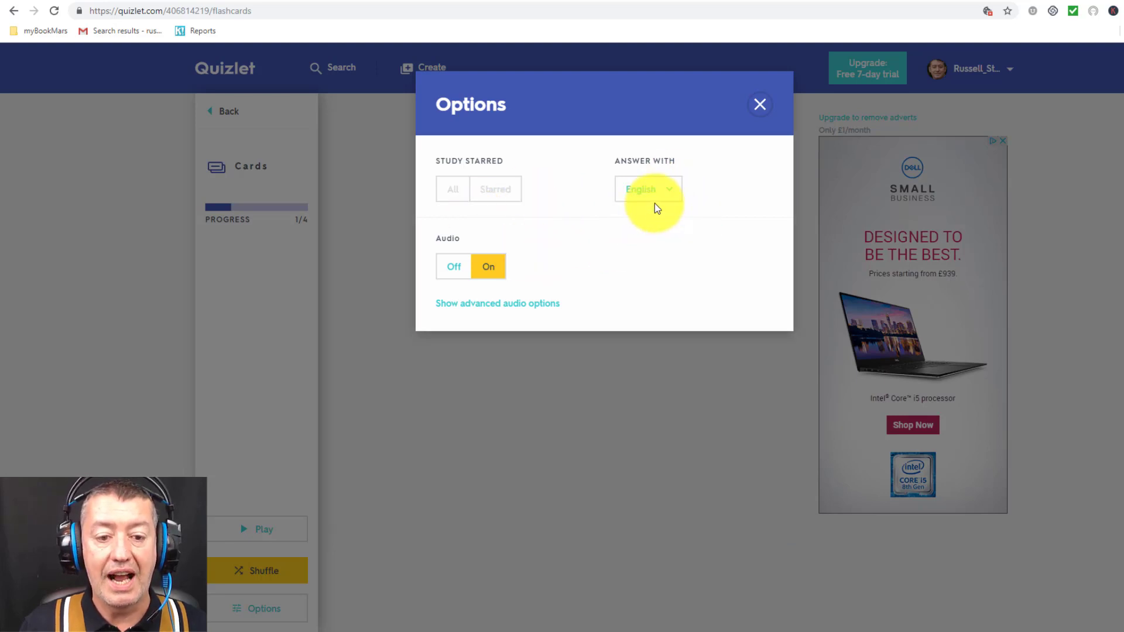
click(497, 303)
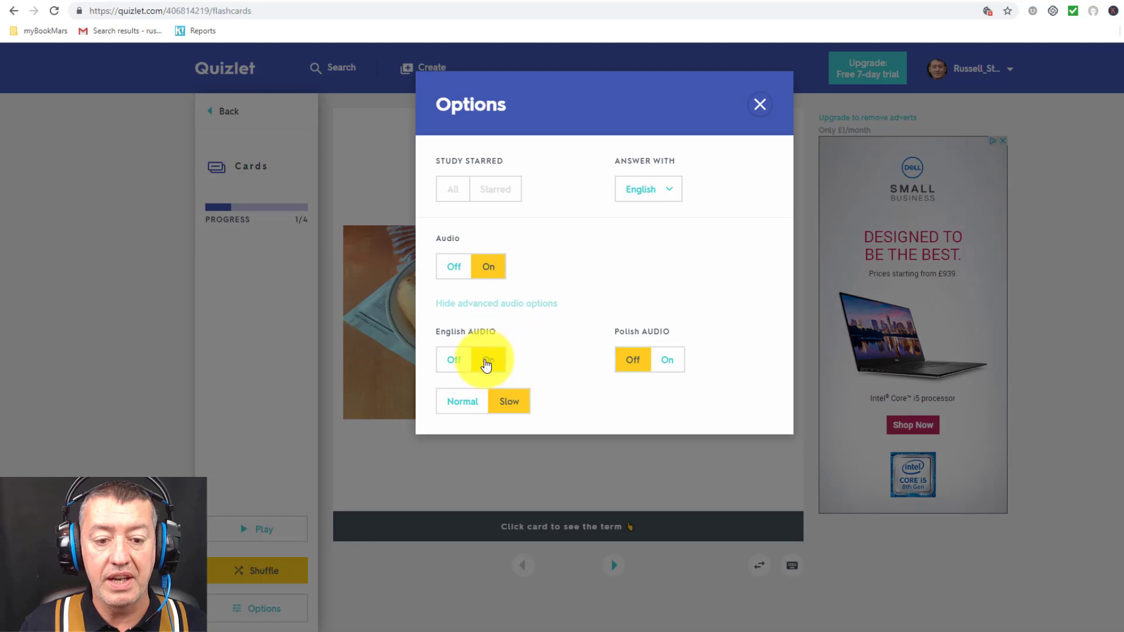
click(455, 361)
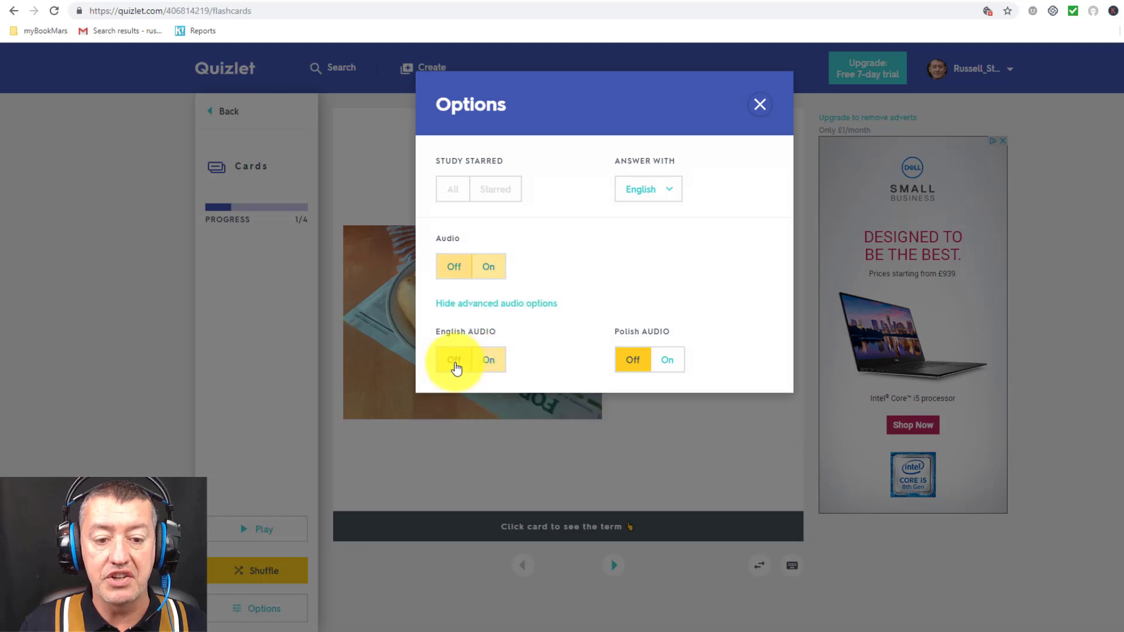
click(672, 361)
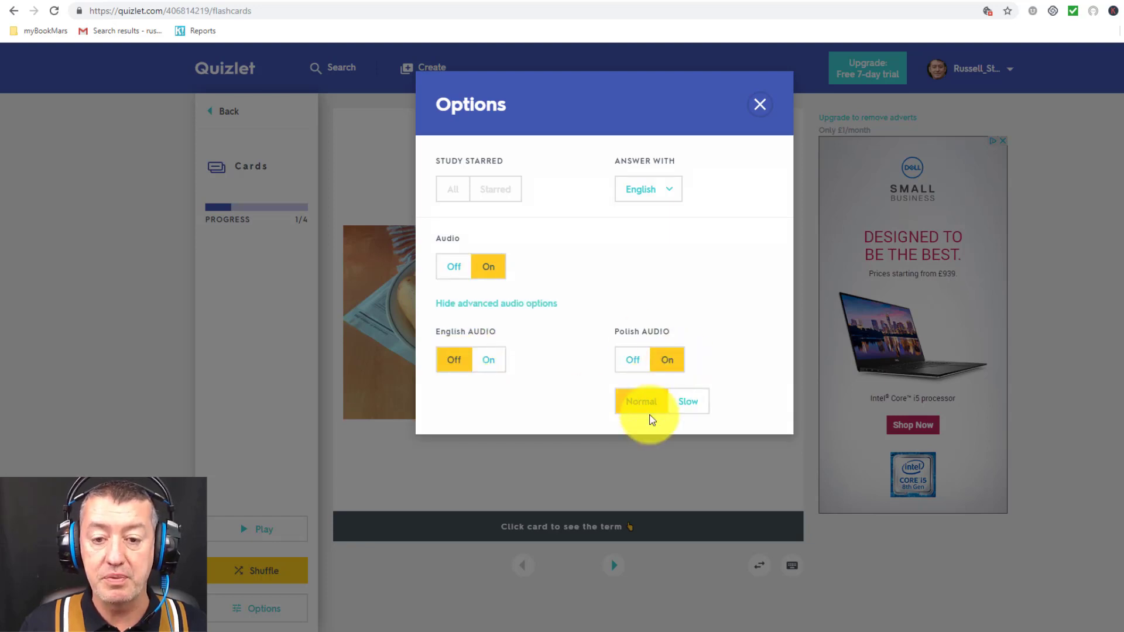
click(758, 107)
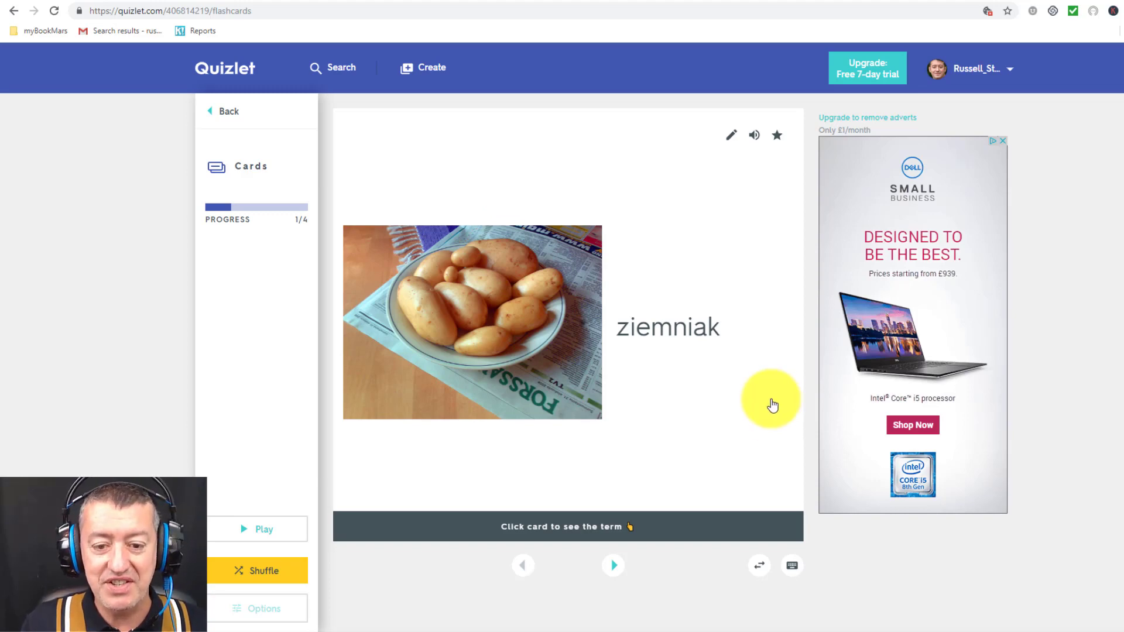
Flip the potato and cucumber flashcards, then start a new blank study set.
click(703, 432)
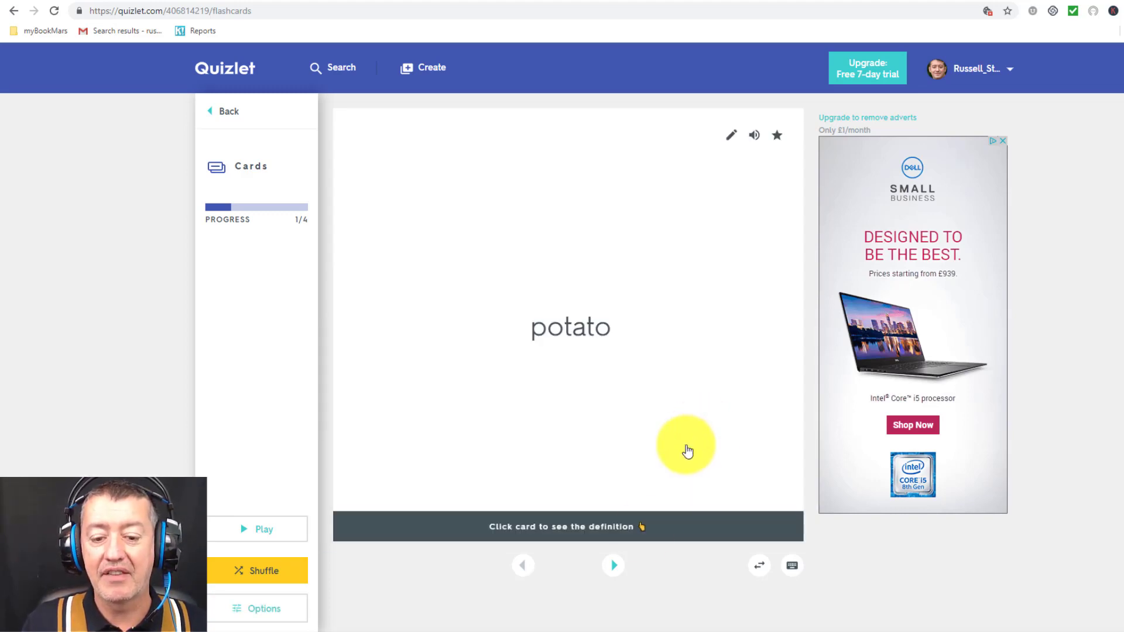
click(614, 565)
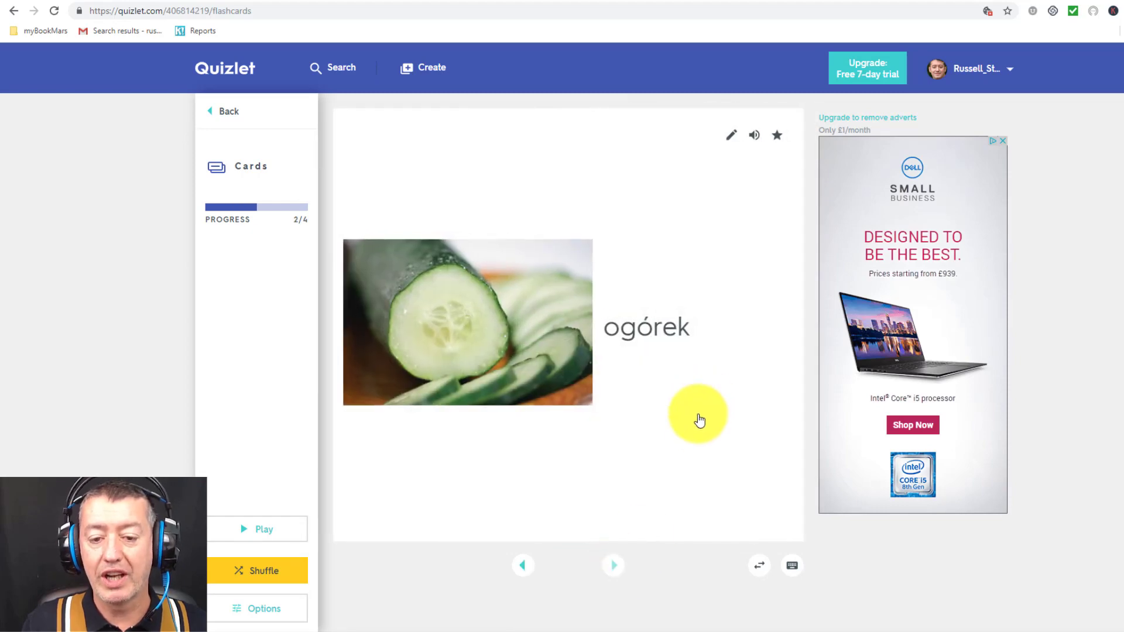
click(700, 419)
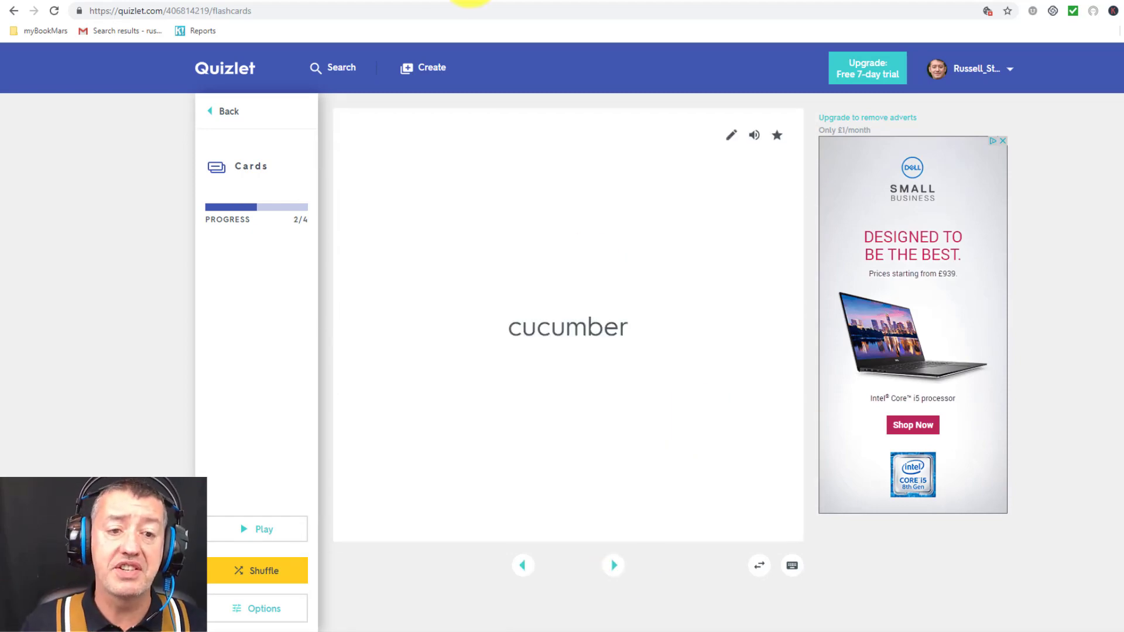
click(430, 68)
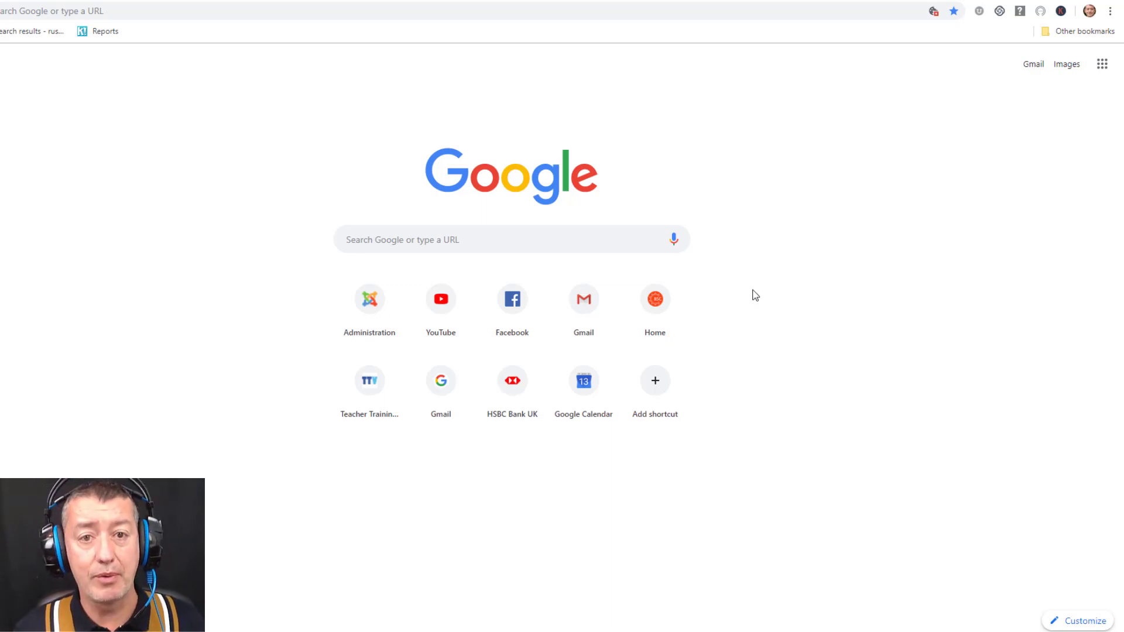
In Google Translate, translate 'Especially' to 'W szczególności' and save it to saved phrases.
click(1101, 68)
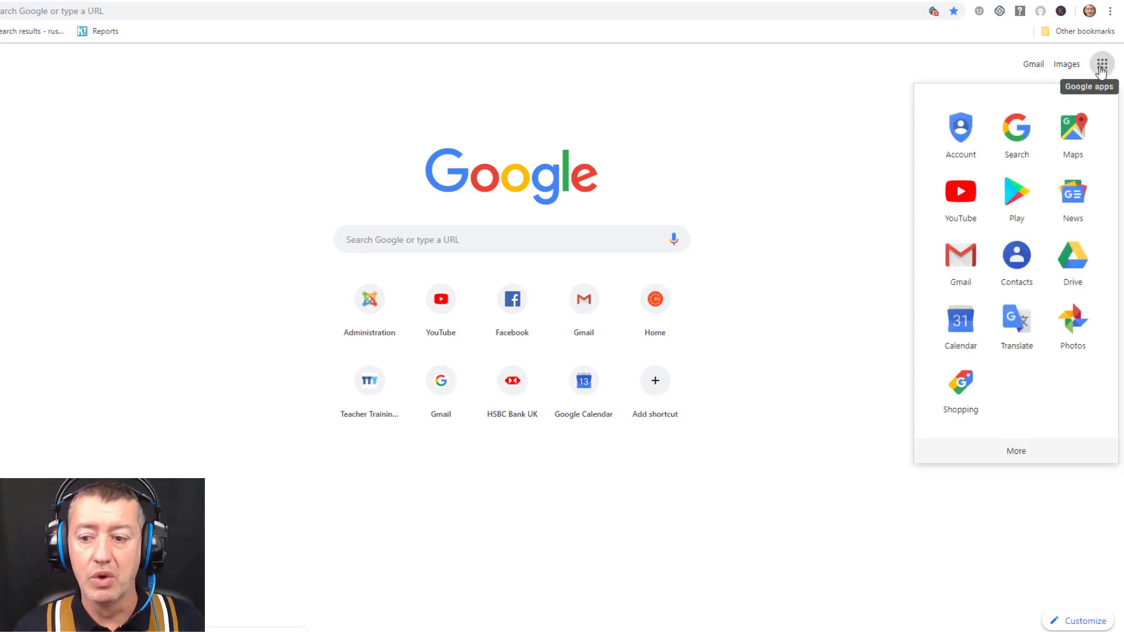
click(1016, 321)
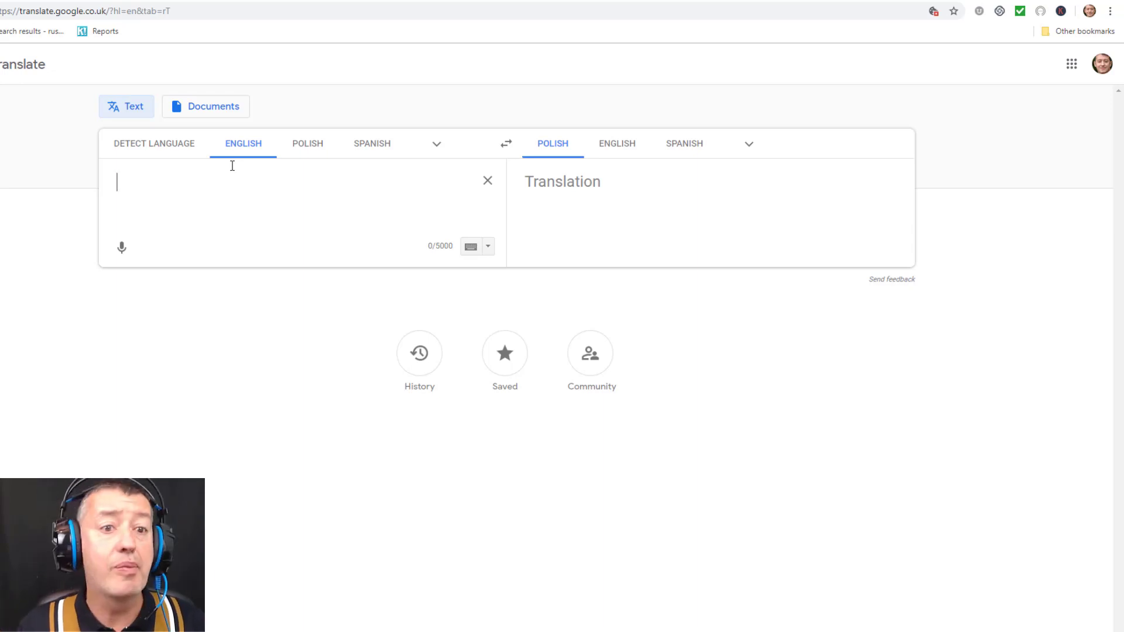
text(Especially)
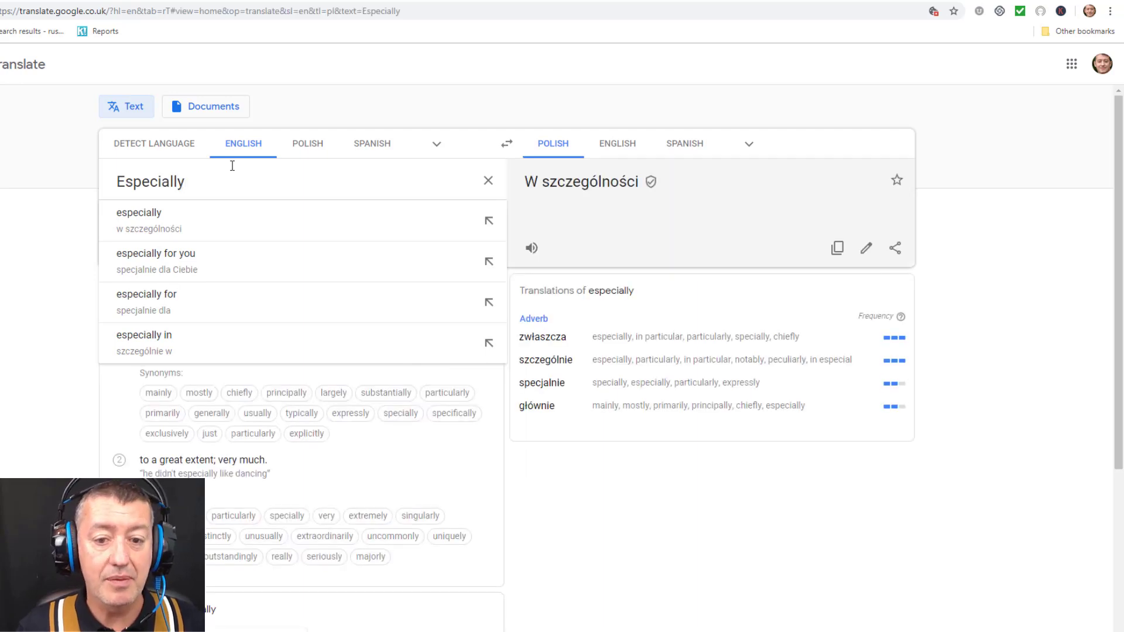
drag(535, 185, 589, 191)
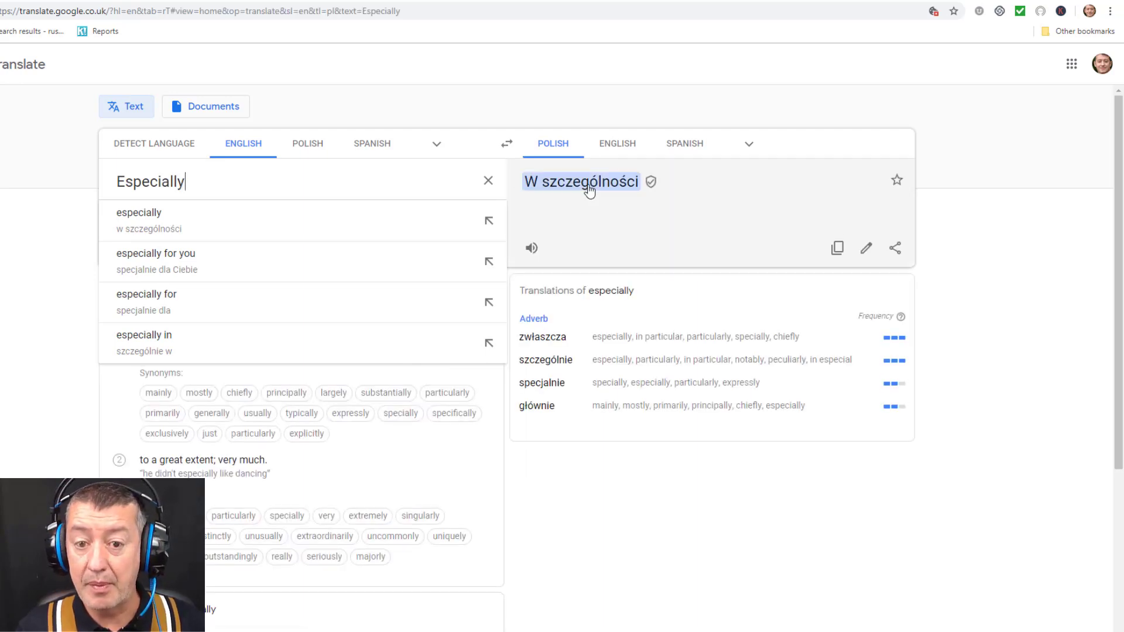
click(897, 182)
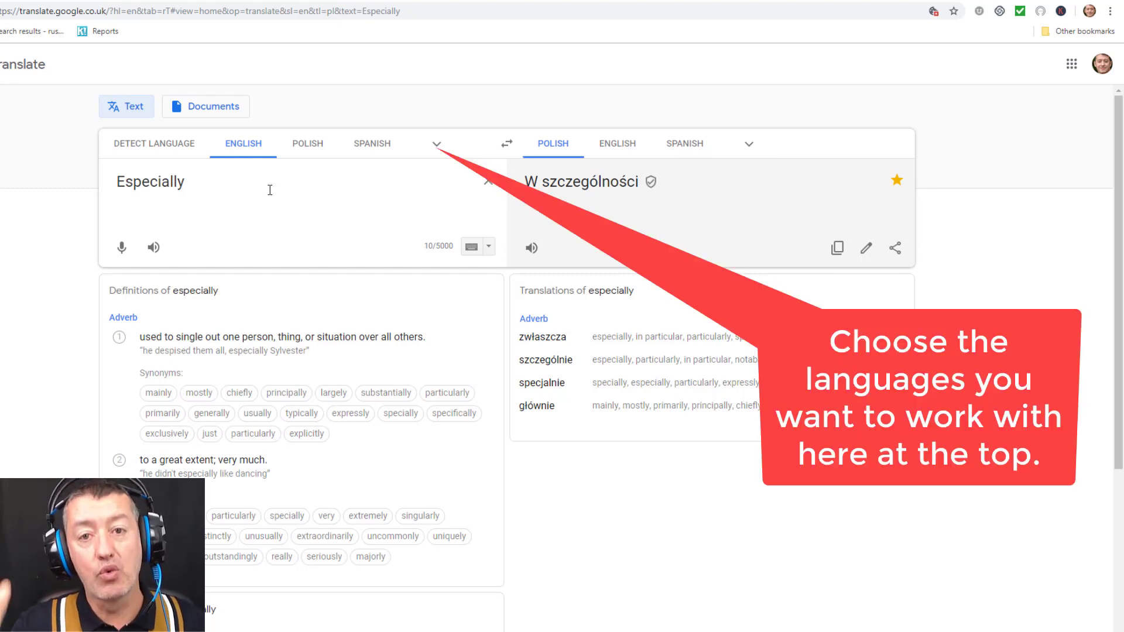
Replace it with 'Difficult', save the 'Trudny' translation, and play its Polish audio.
key(BackSpace)
key(BackSpace)
key(BackSpace)
key(BackSpace)
key(BackSpace)
key(BackSpace)
key(BackSpace)
key(BackSpace)
key(BackSpace)
key(BackSpace)
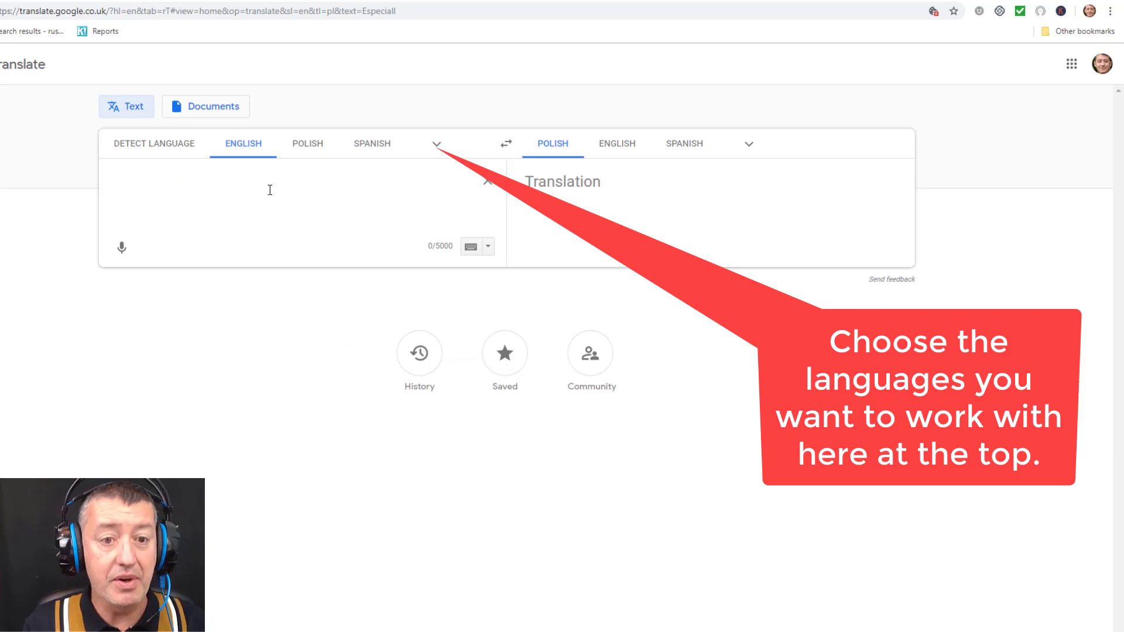
text(Difficult)
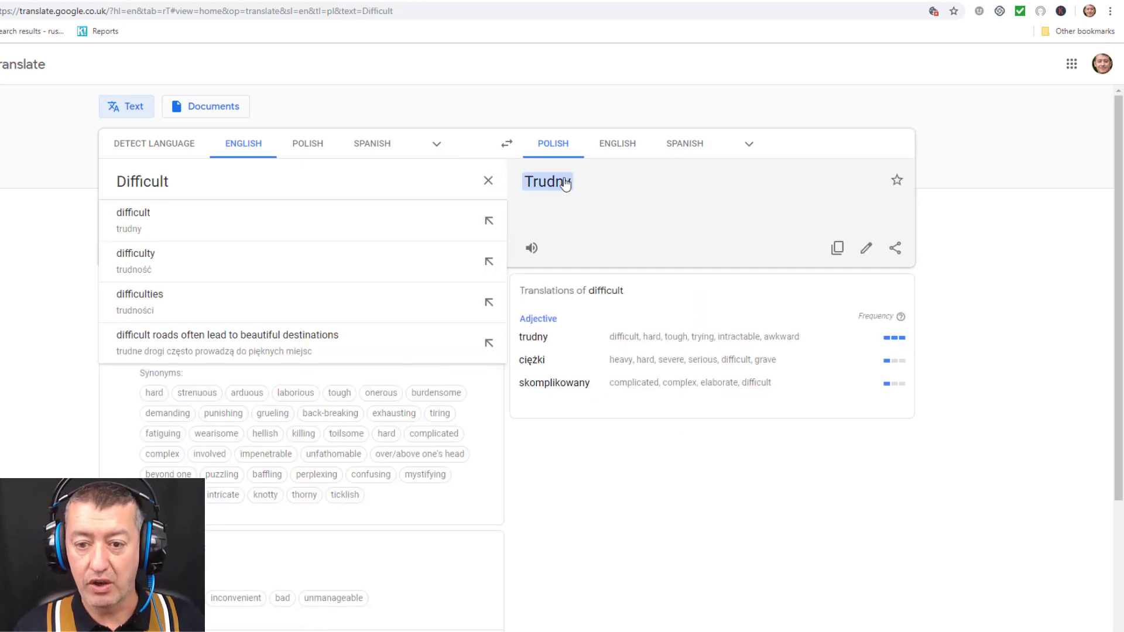
click(898, 182)
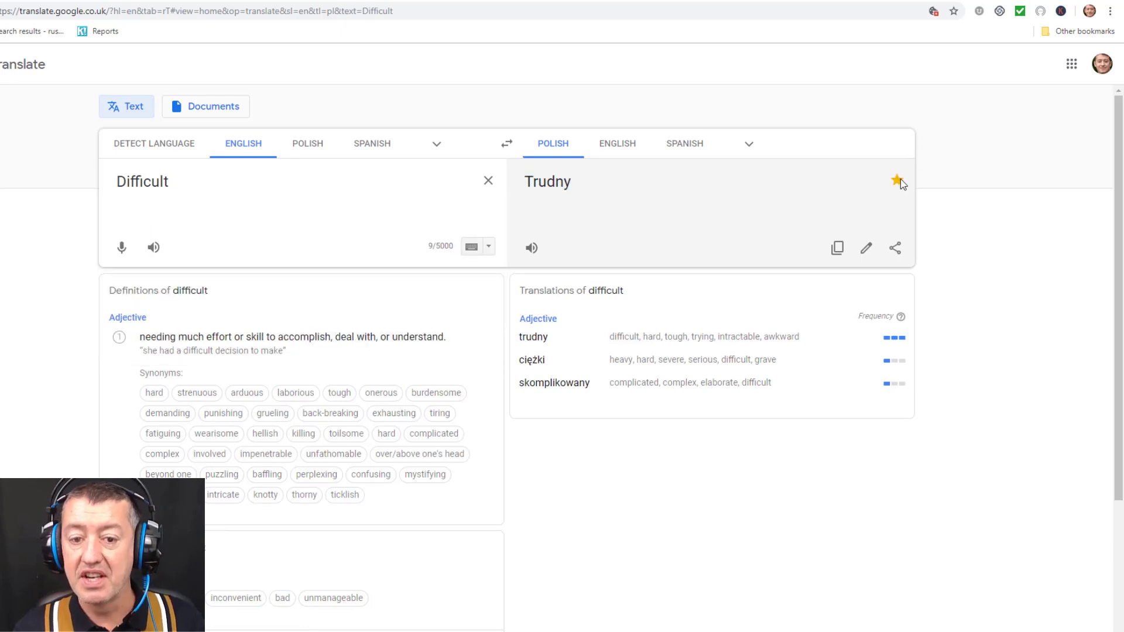
click(531, 248)
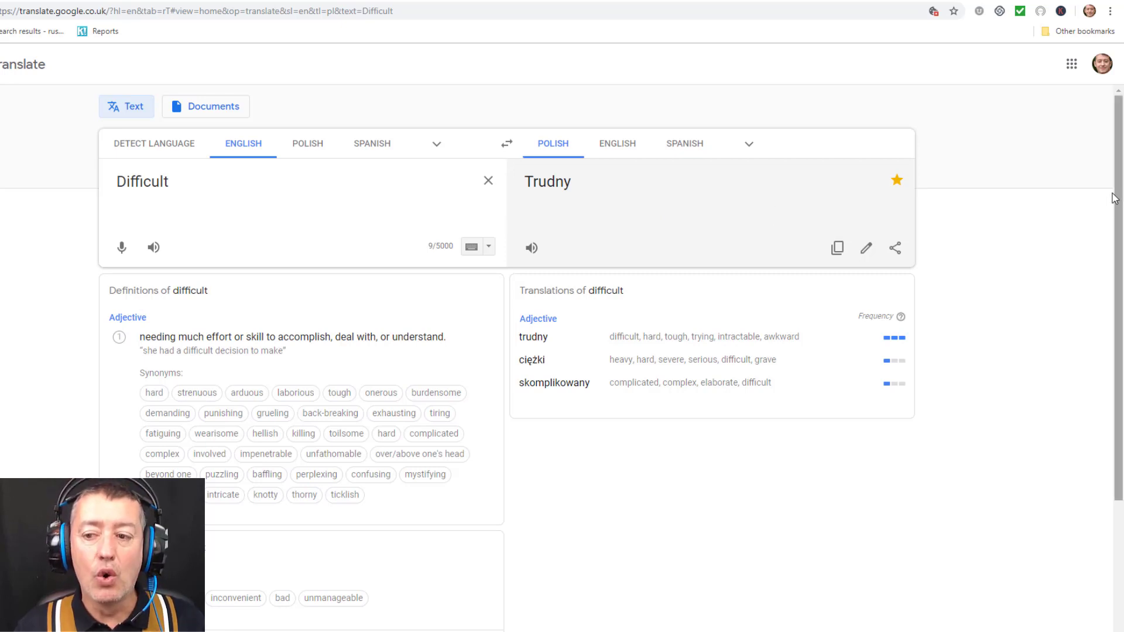
drag(1117, 202, 1111, 326)
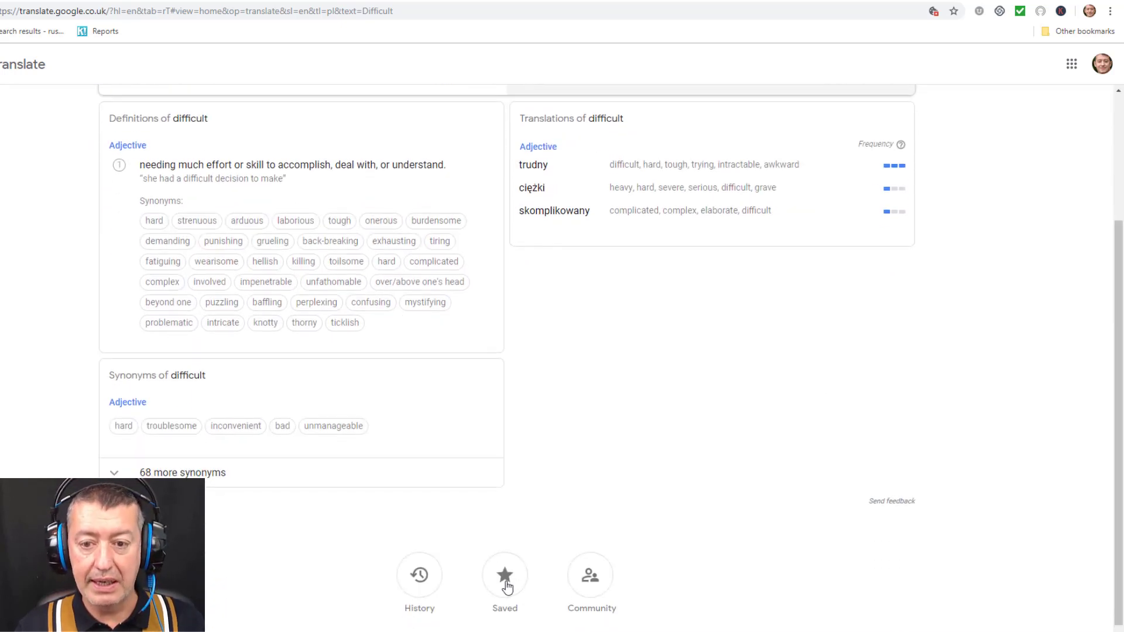
Show the saved phrases filtered to the 26 English → Polish entries.
click(507, 586)
mouse_move(1074, 310)
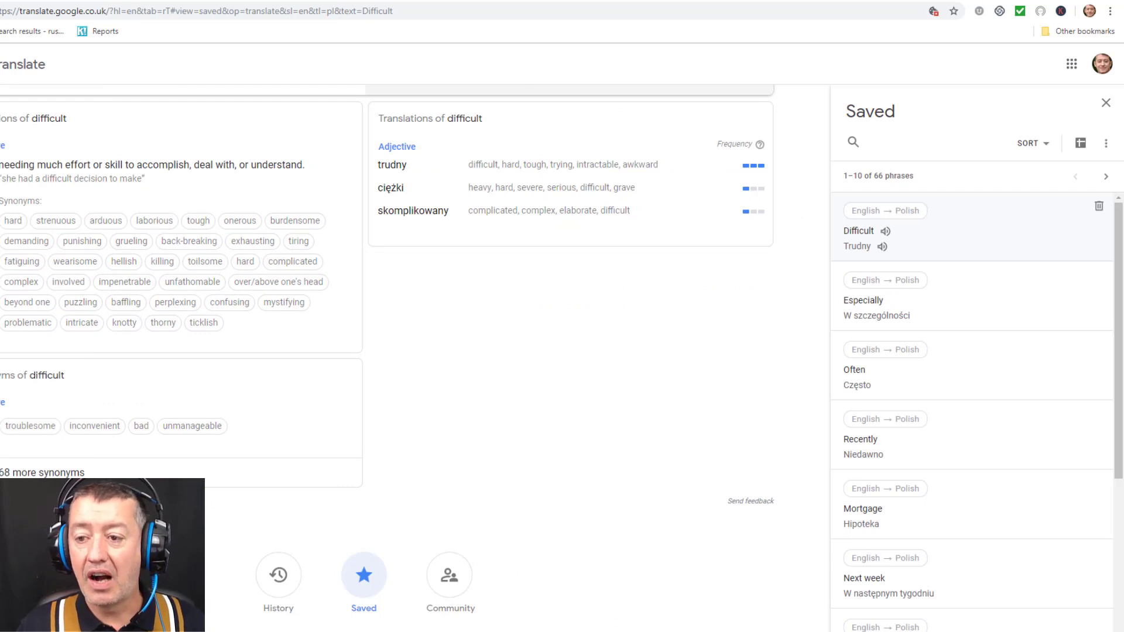
click(865, 211)
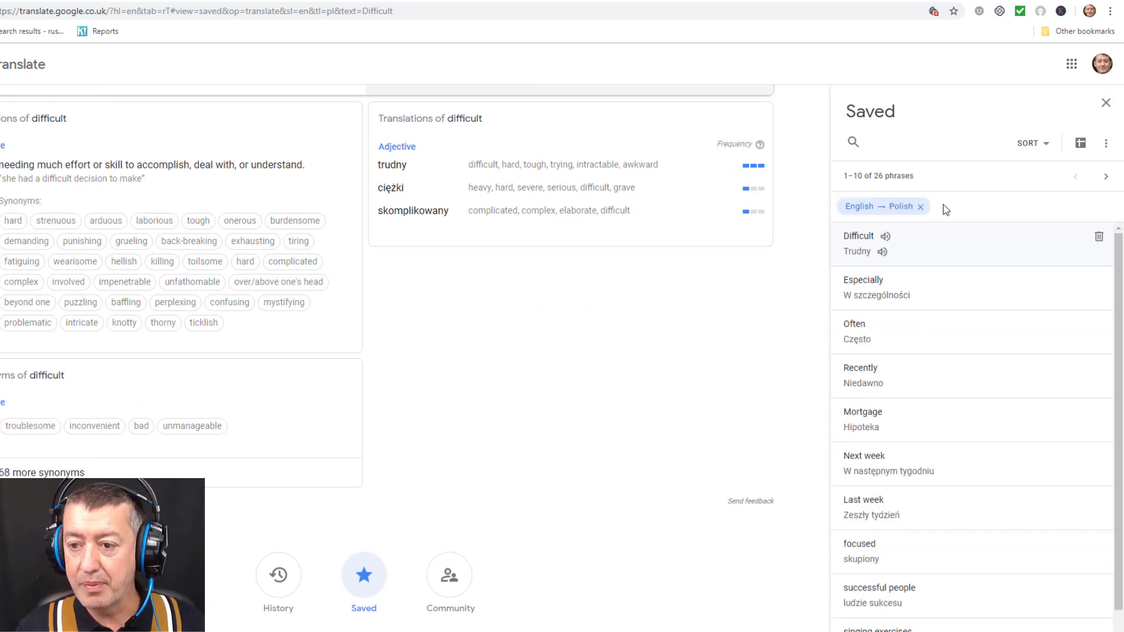
mouse_move(926, 278)
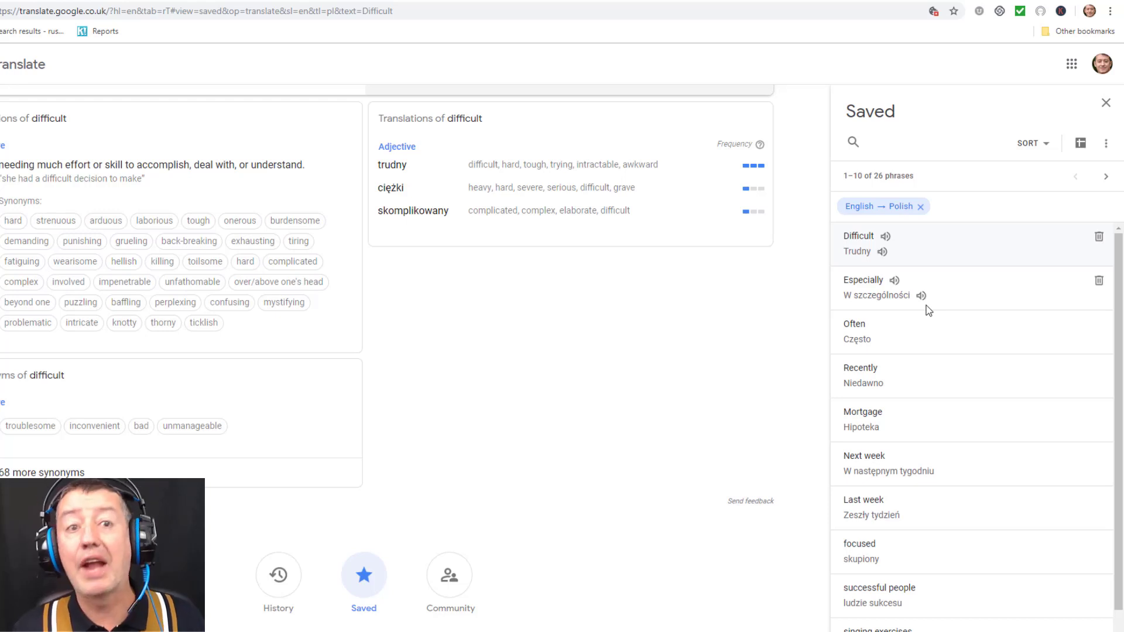
Export saved phrases to Google Sheets, delete both language-label columns, and widen column A.
click(1081, 144)
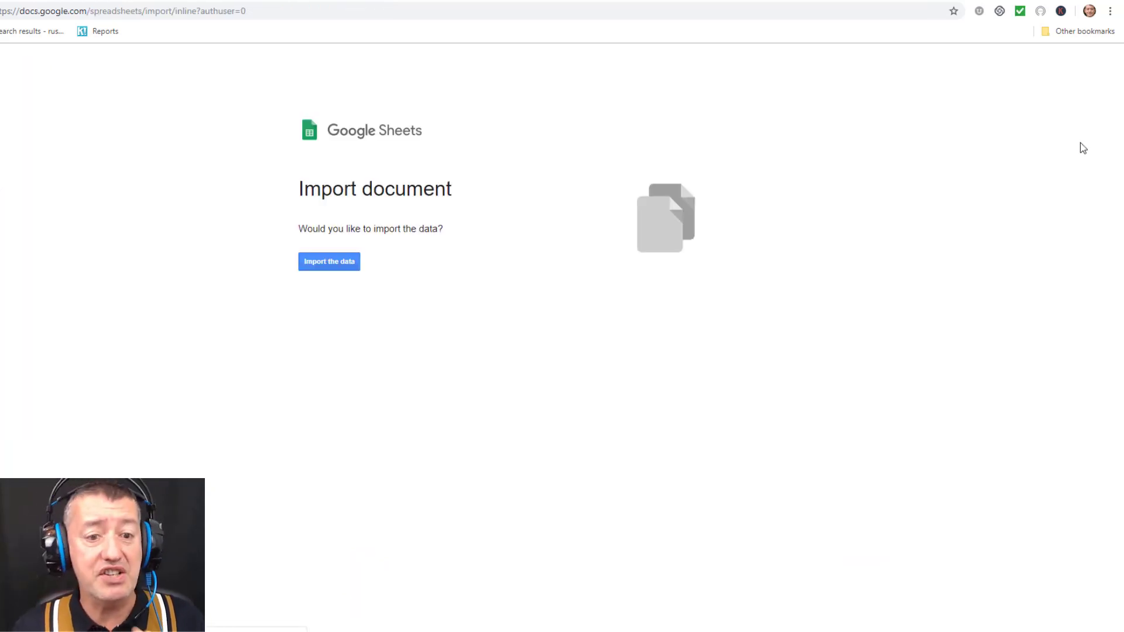
click(329, 263)
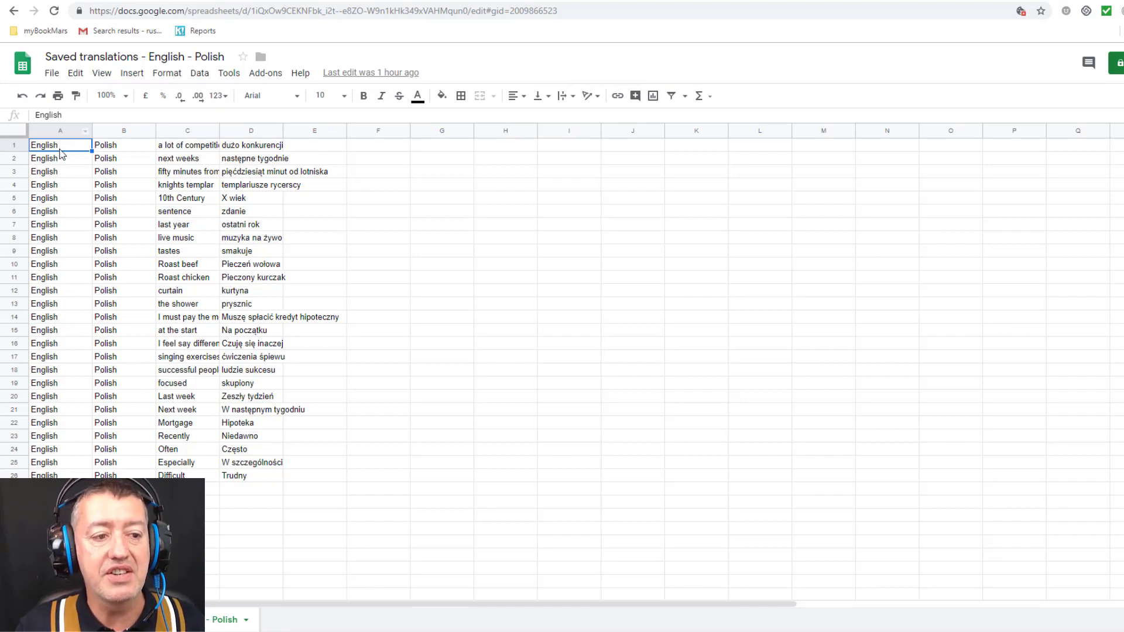
click(104, 146)
click(62, 146)
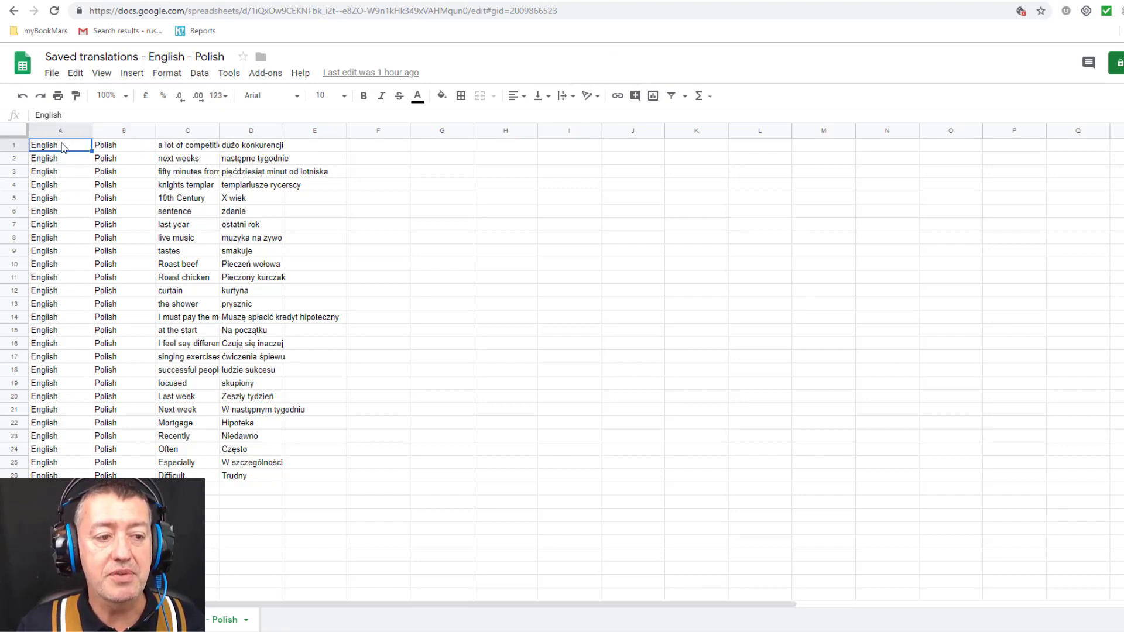
right_click(63, 146)
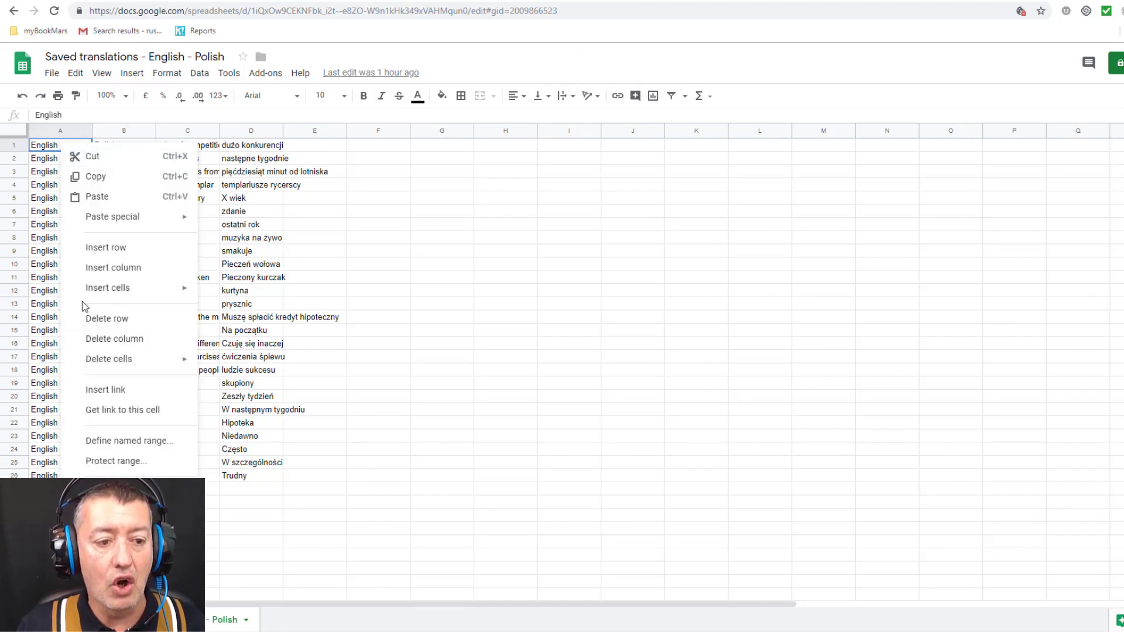
click(112, 340)
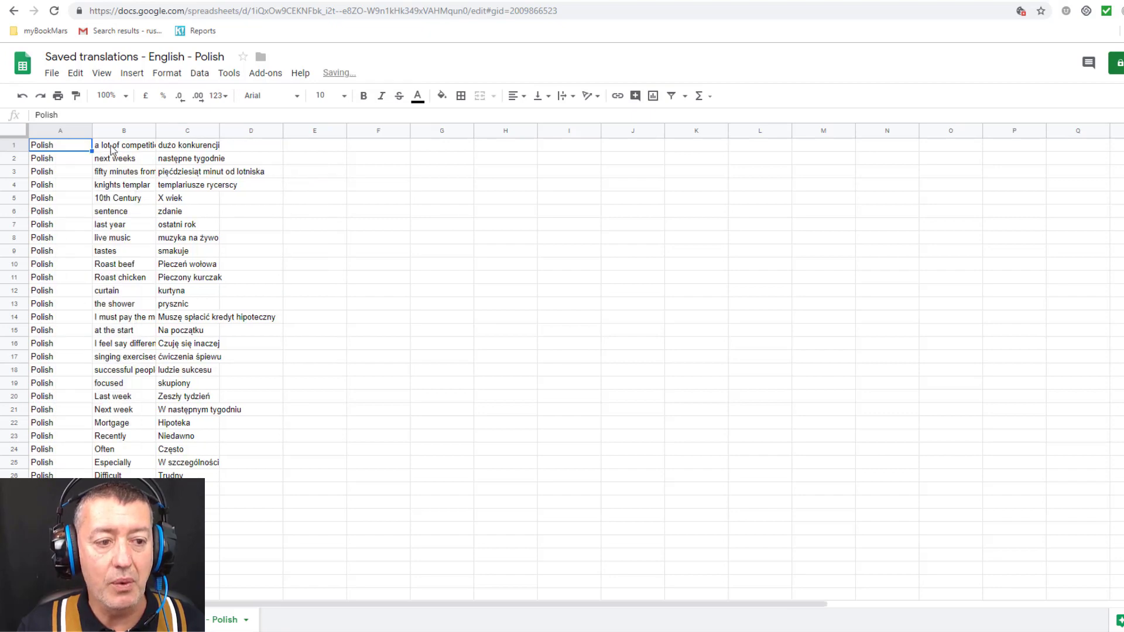
right_click(50, 151)
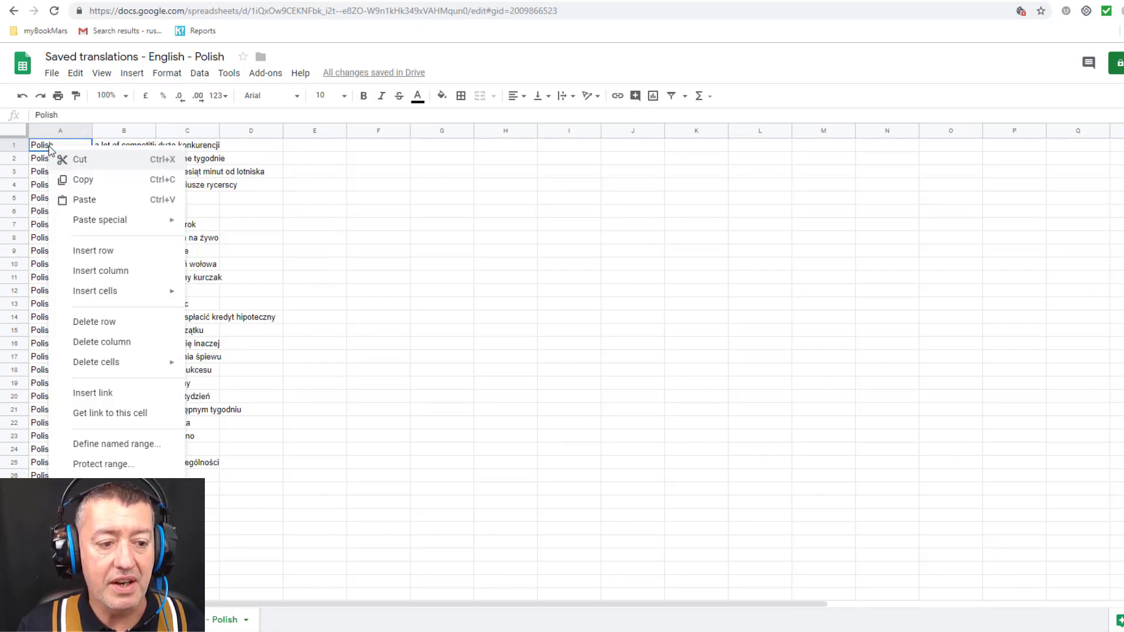
click(99, 344)
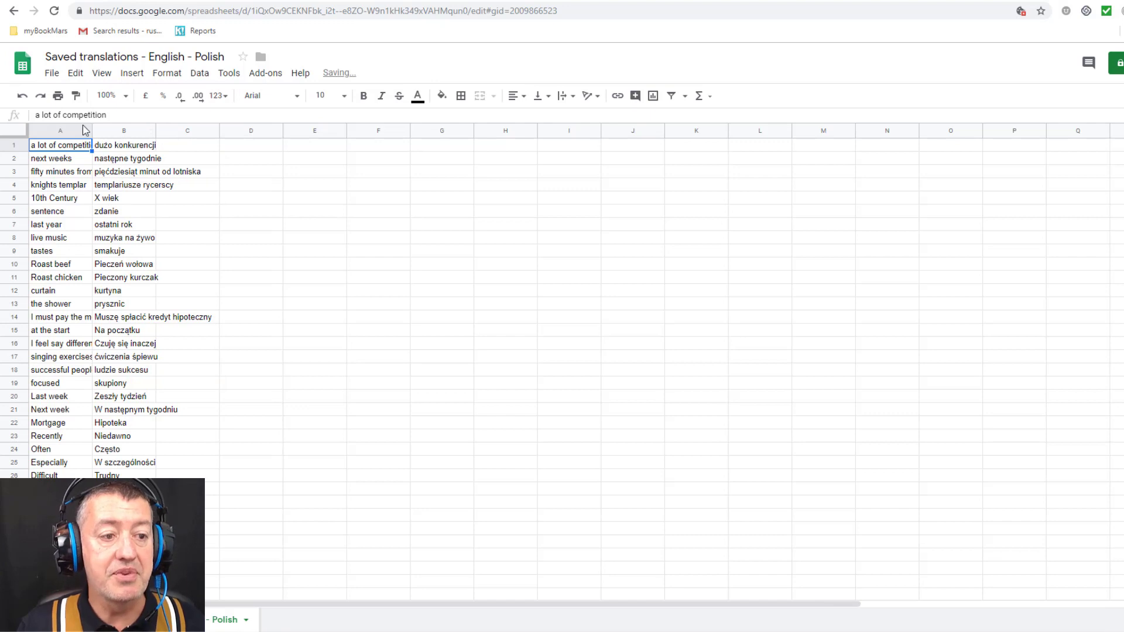
drag(91, 130, 315, 131)
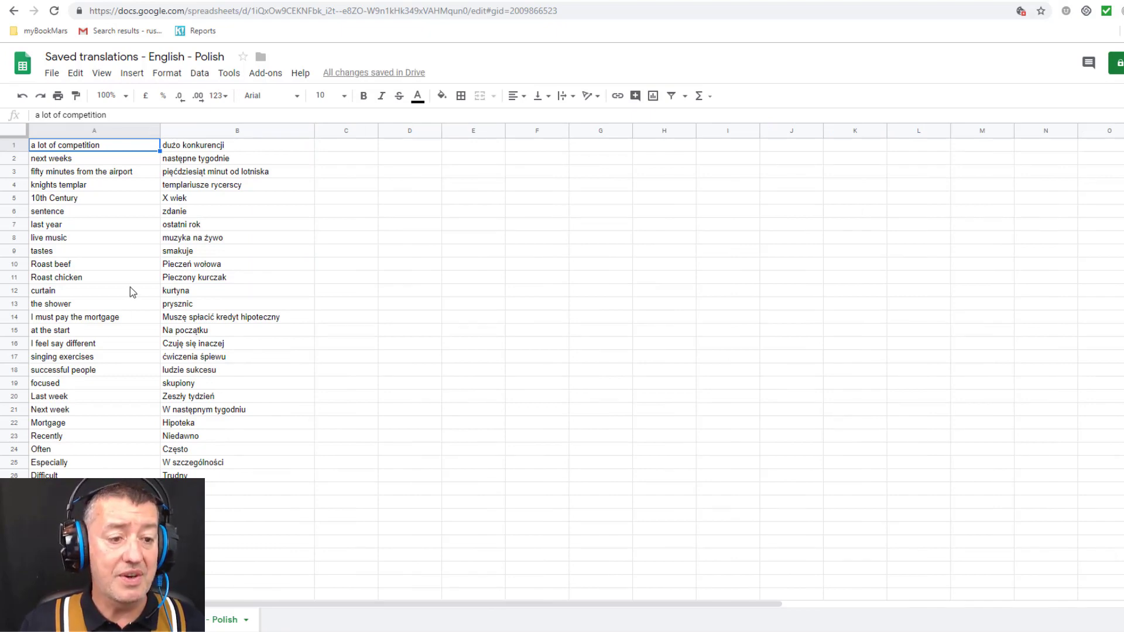
Copy the 26 word pairs in A1:B26 and switch to the Quizlet Create tab.
click(62, 227)
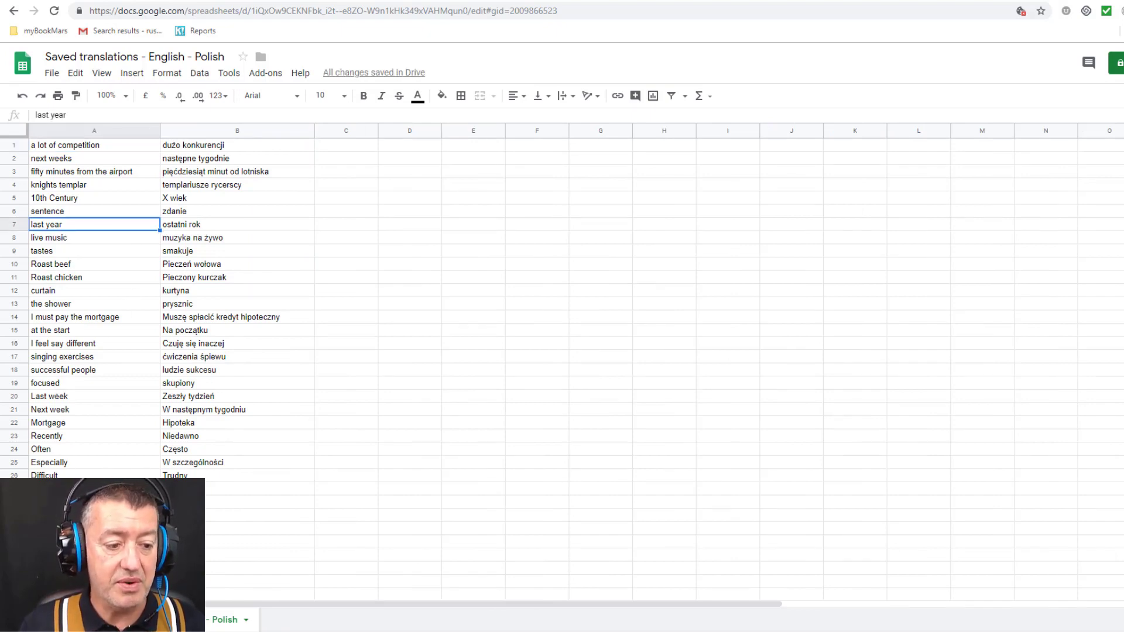
click(75, 151)
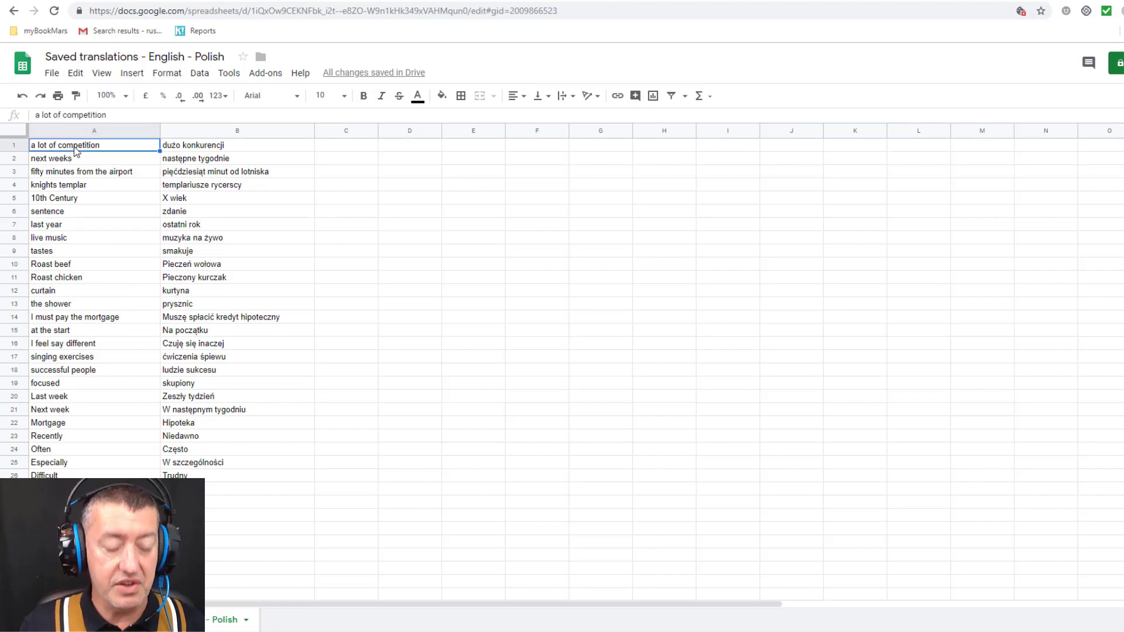
key(ctrl+a)
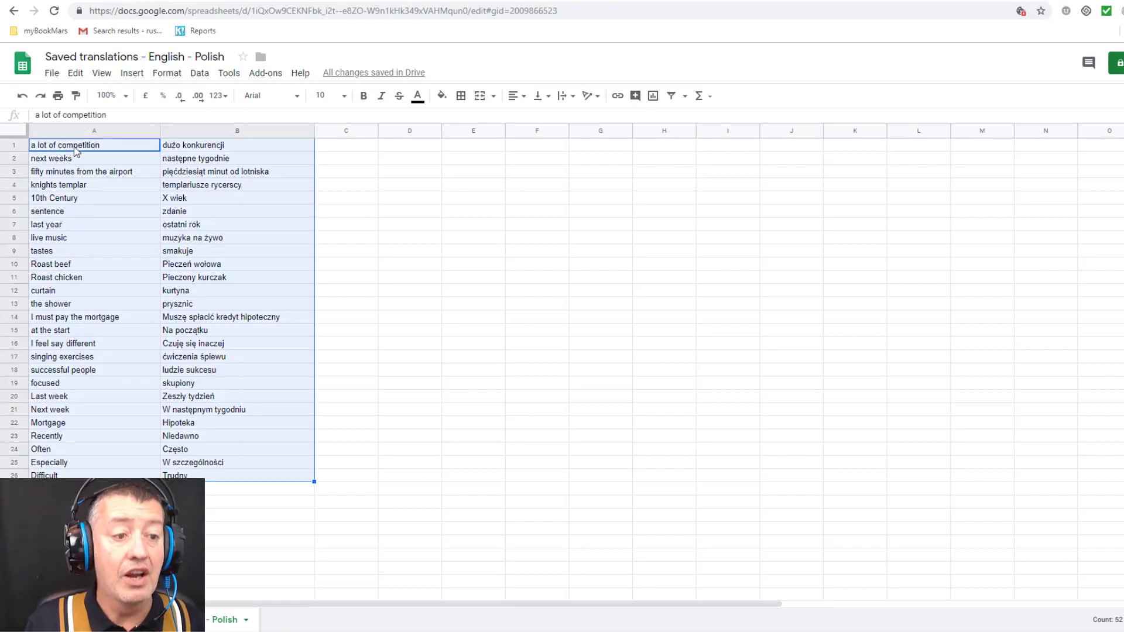
right_click(105, 152)
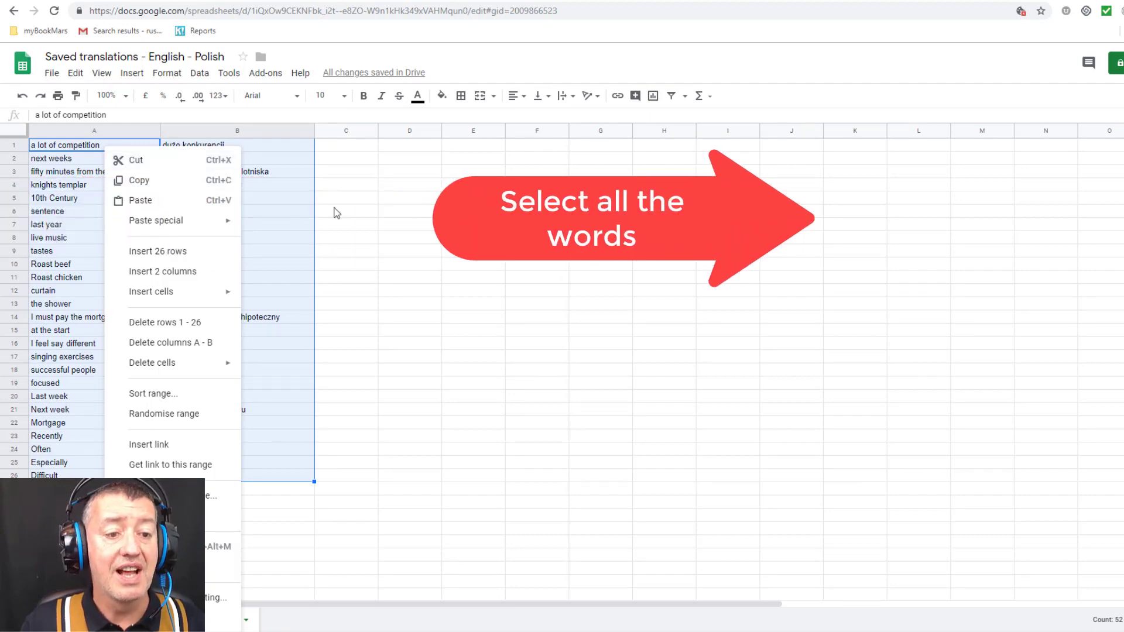
click(518, 173)
click(62, 148)
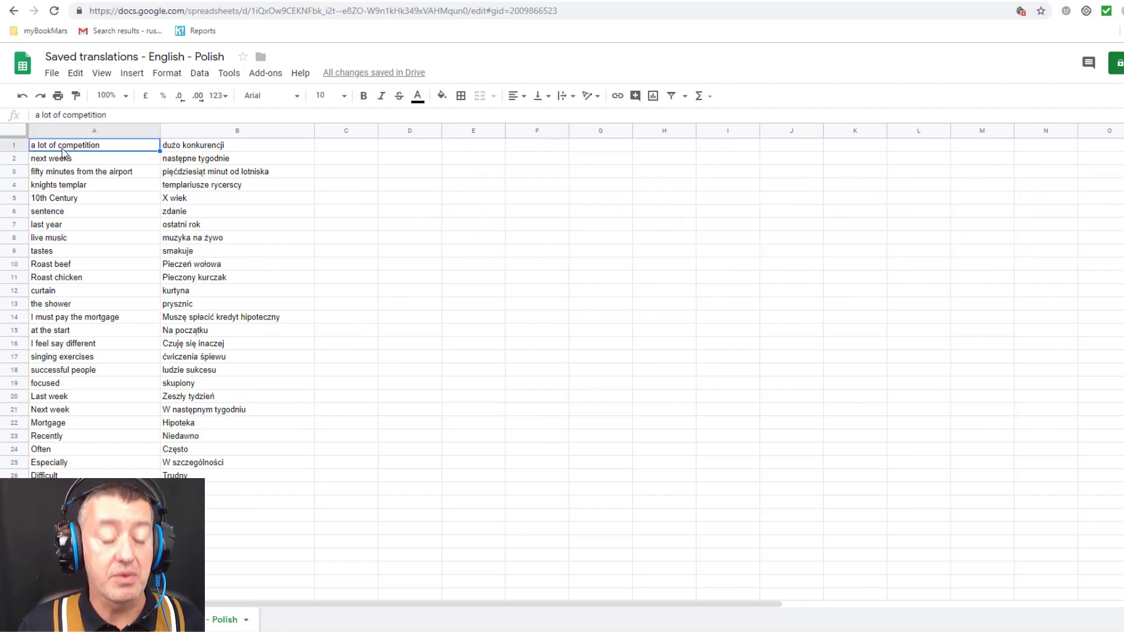
key(ctrl+a)
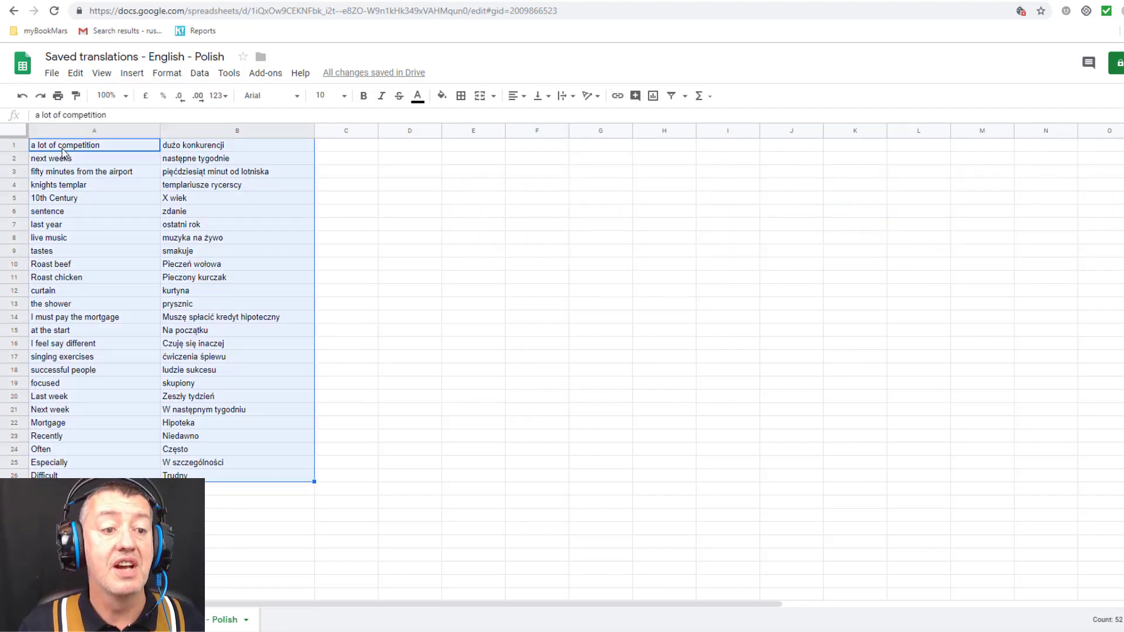
right_click(94, 216)
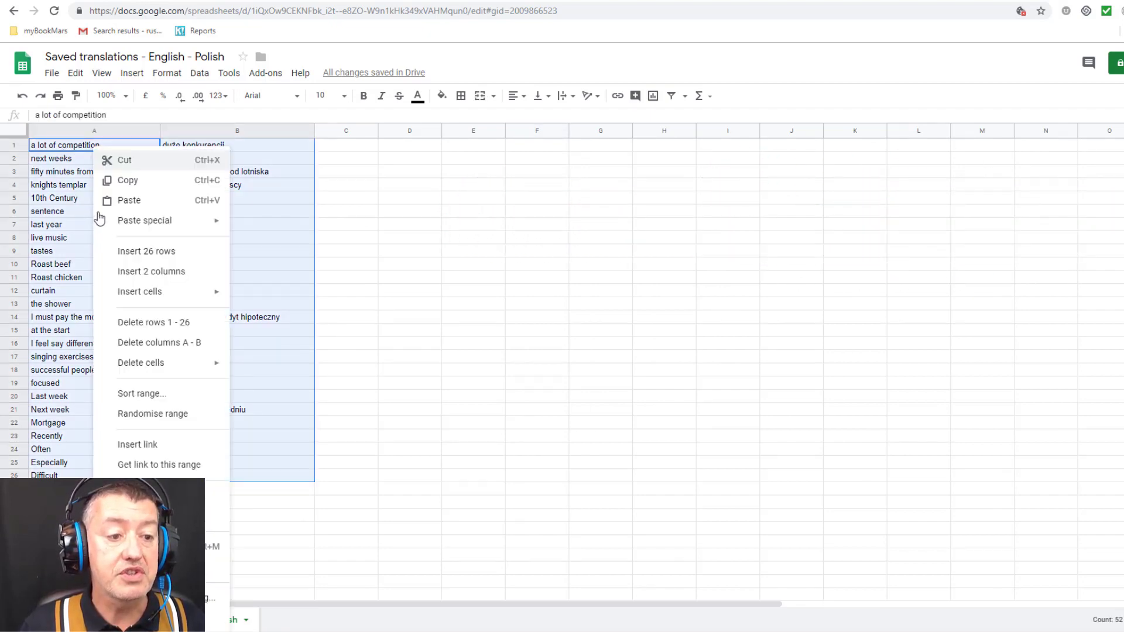
click(127, 181)
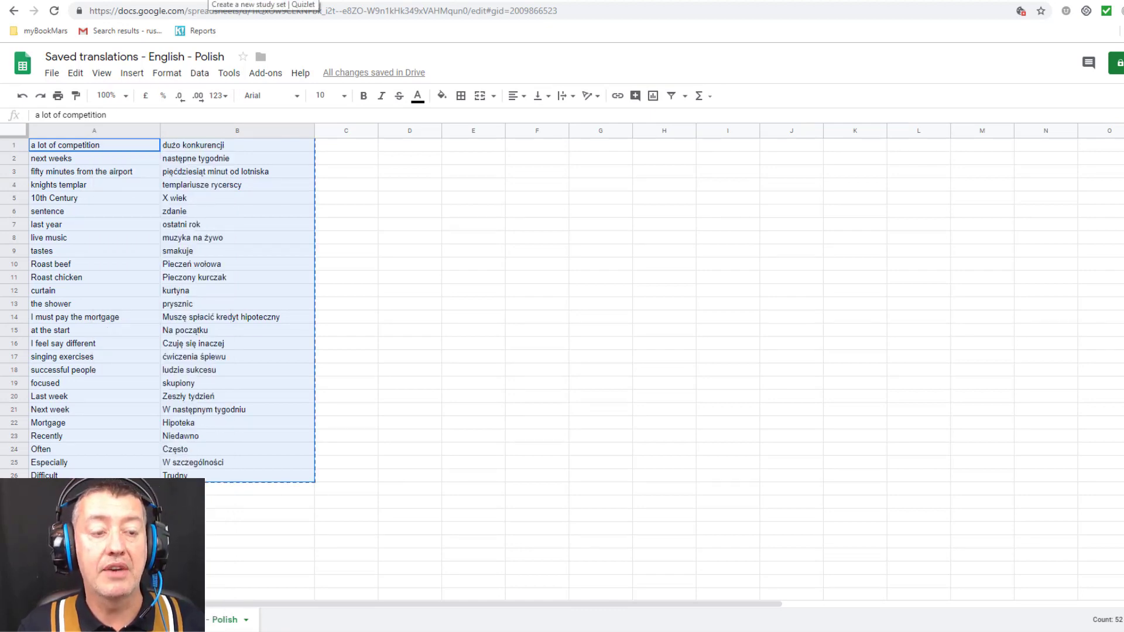
click(263, 2)
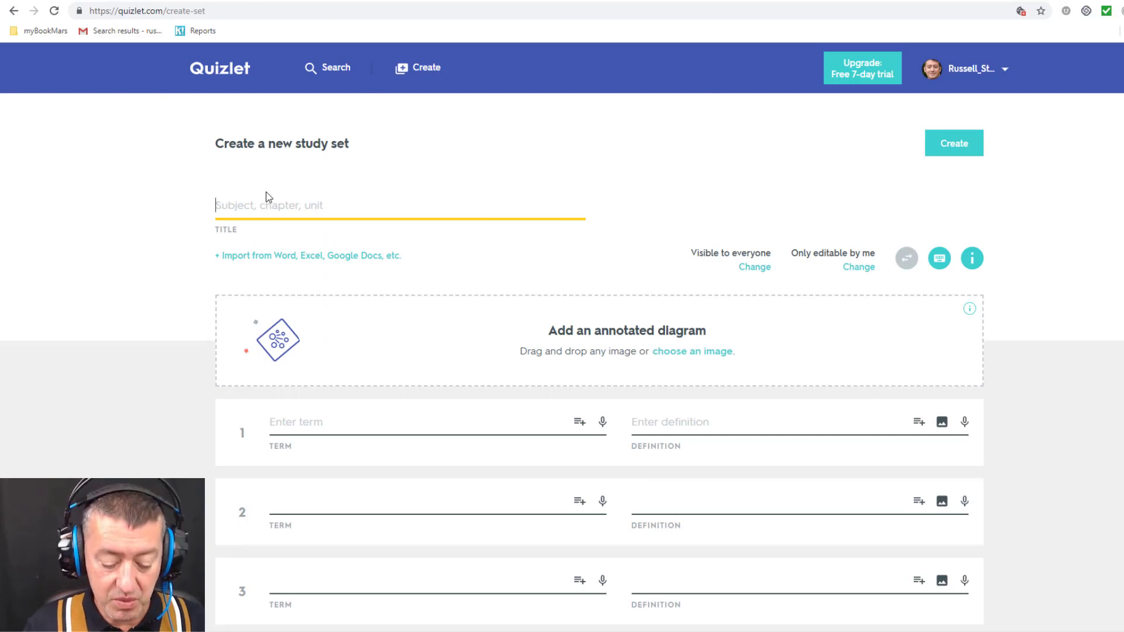
Title the set 'New Vocabulary May 2019' and open the import area.
text(New )
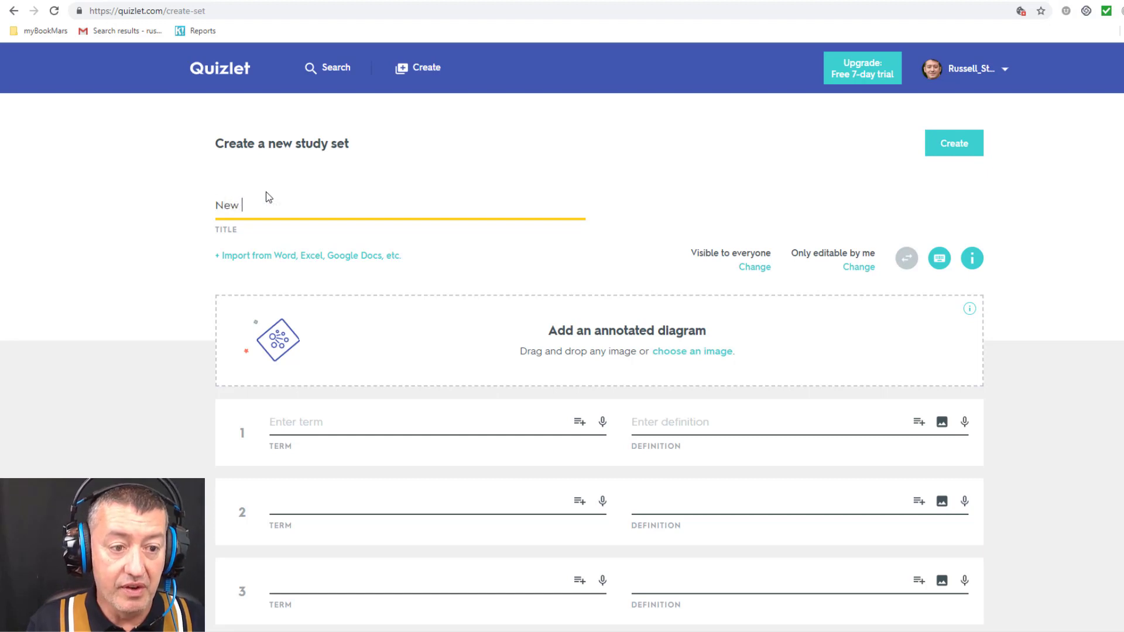
text(Vocabulary)
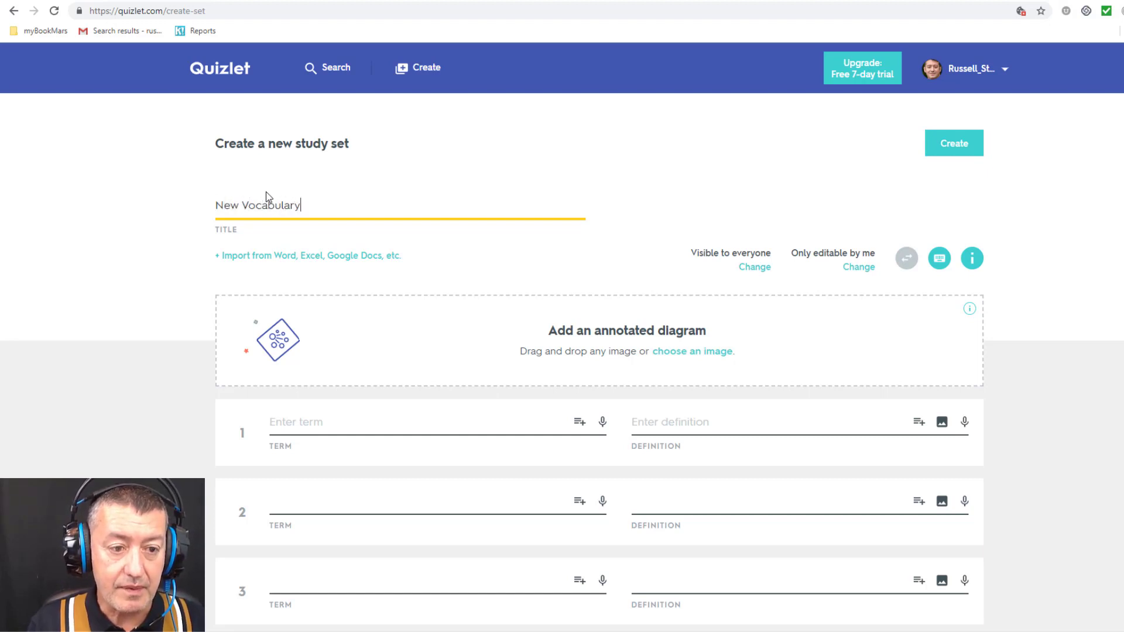
text( May 2019)
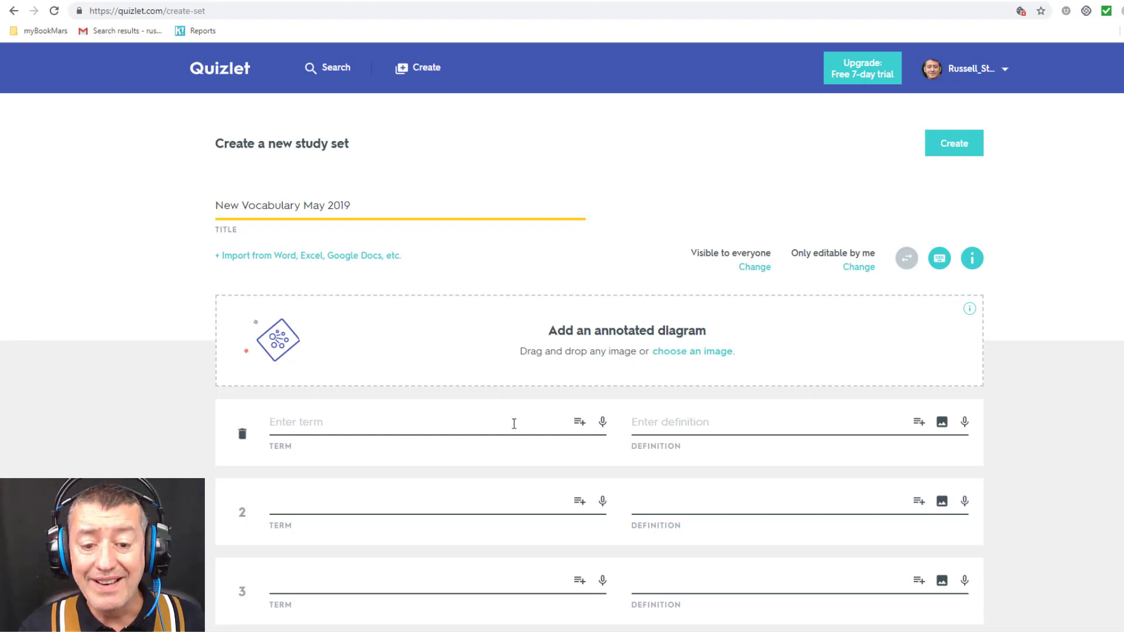
click(289, 258)
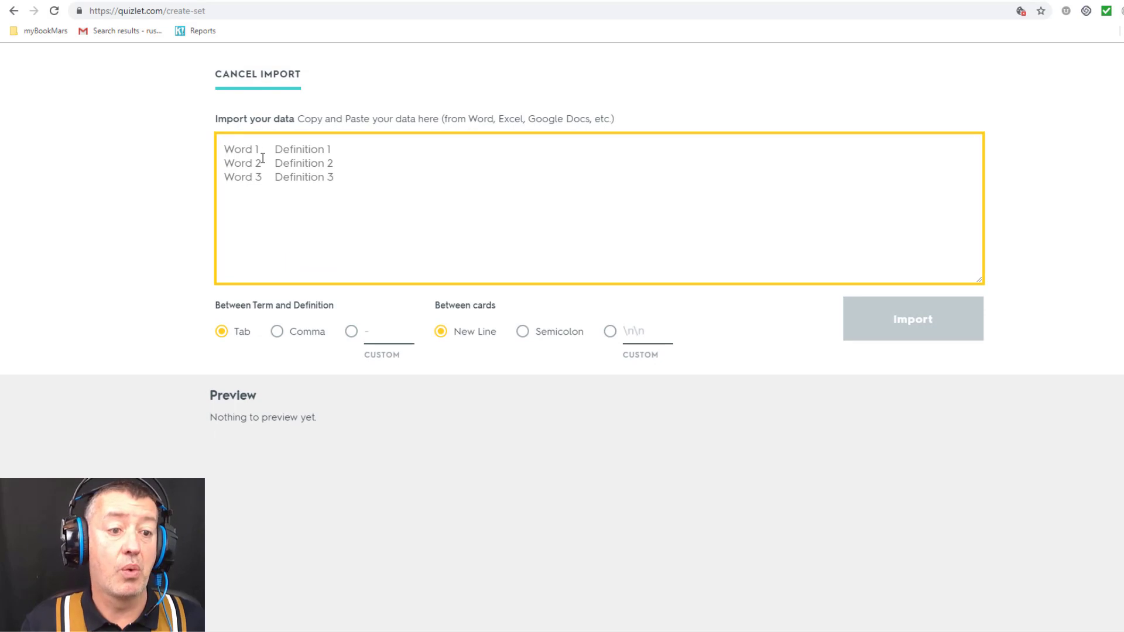
Paste and import the 26 English–Polish pairs as cards, then return to Google Translate.
key(ctrl+v)
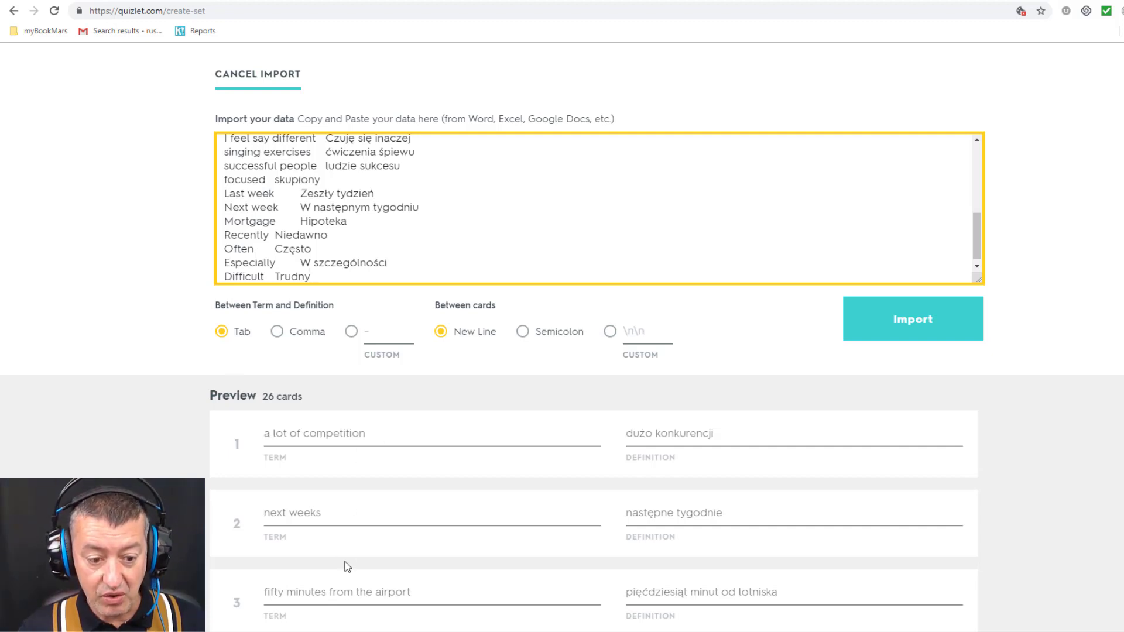
click(914, 328)
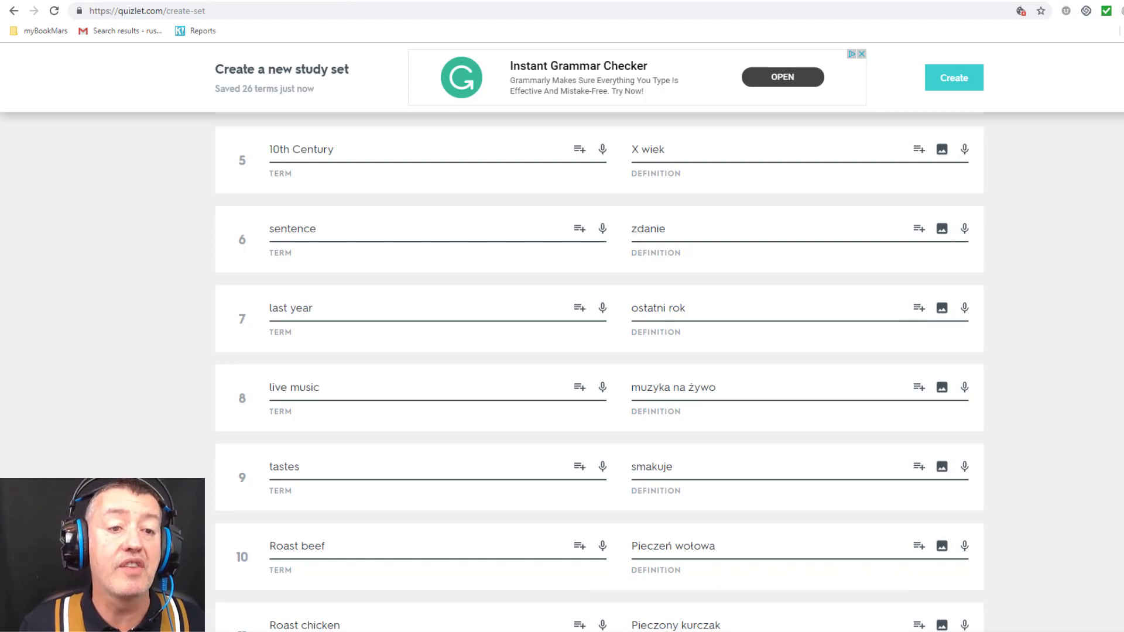
key(ctrl+Tab)
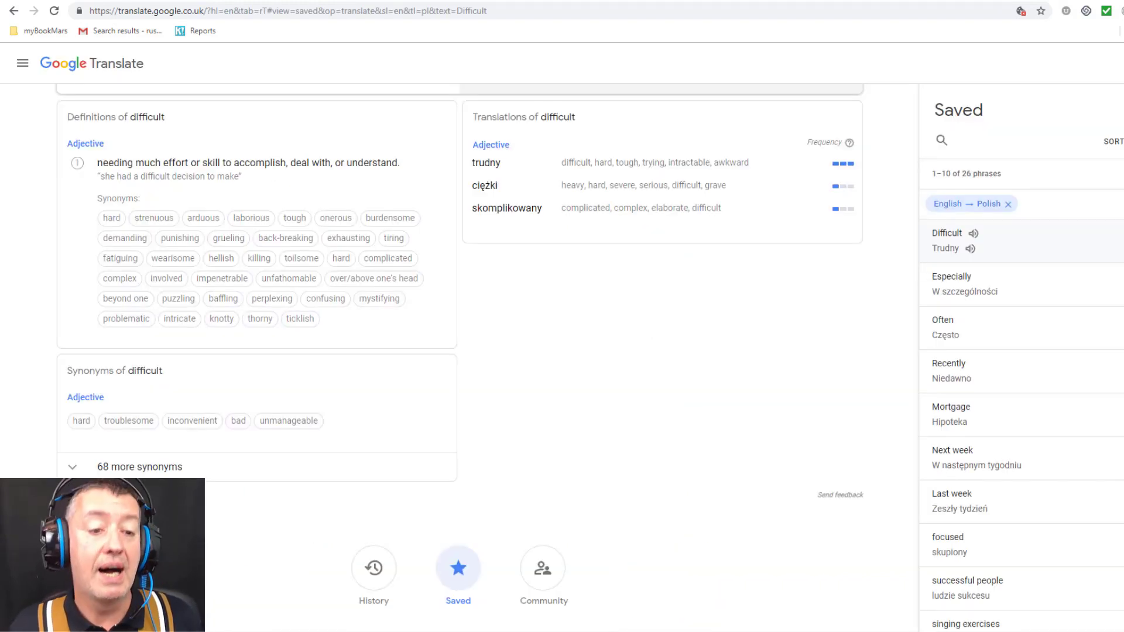